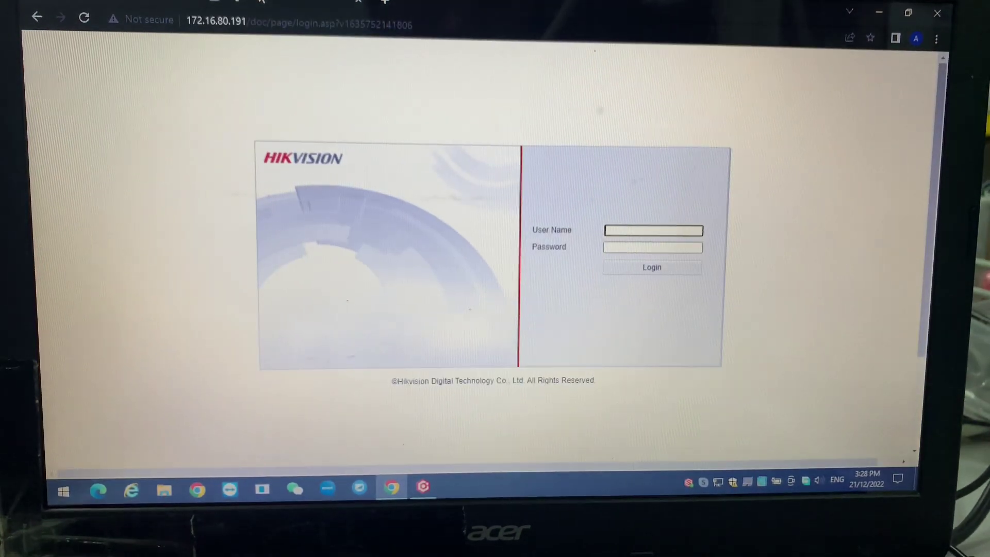
text(admin)
Log in to the camera and check its Entrances and Exits control mode is By Platform.
key(Tab)
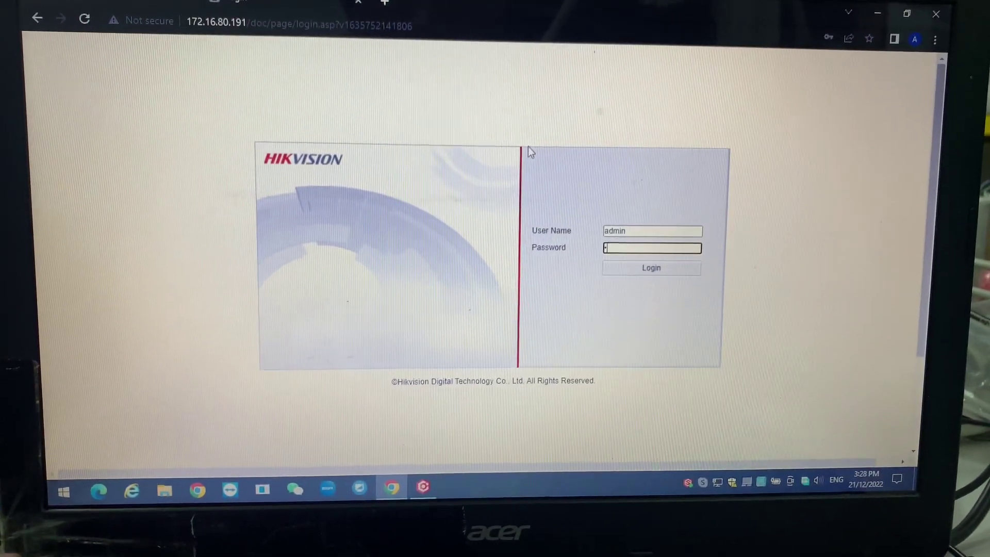
text(********)
key(Return)
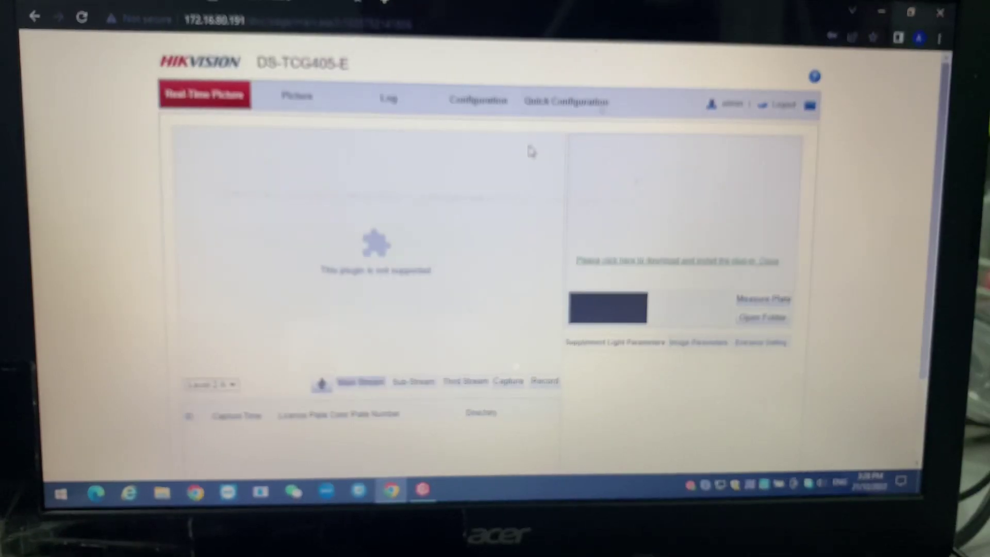
click(487, 107)
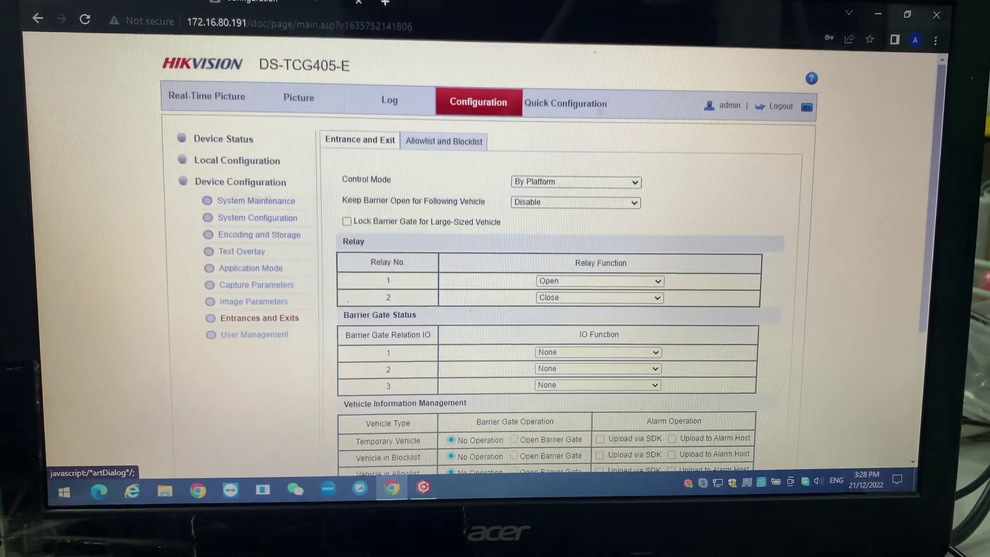
click(355, 4)
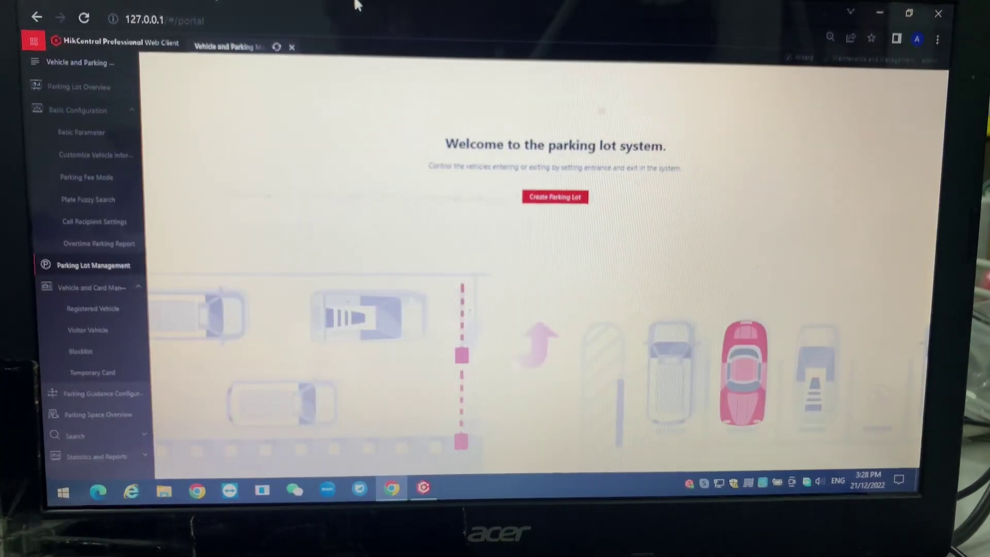
Visit Vehicle and Parking Management's Basic Parameter page, then return to Parking Lot Management.
click(31, 42)
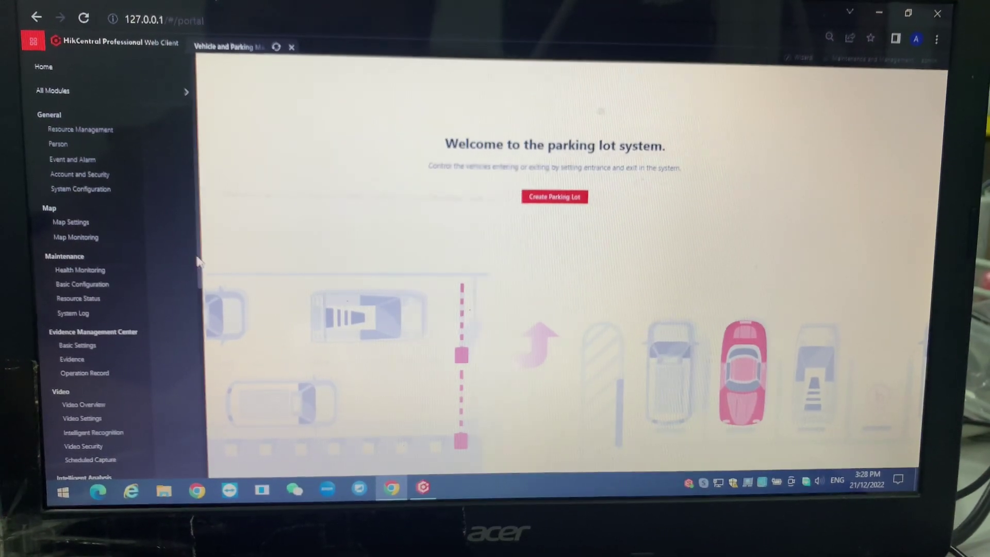
scroll(206, 305, down, 2)
scroll(205, 305, down, 4)
scroll(206, 305, down, 2)
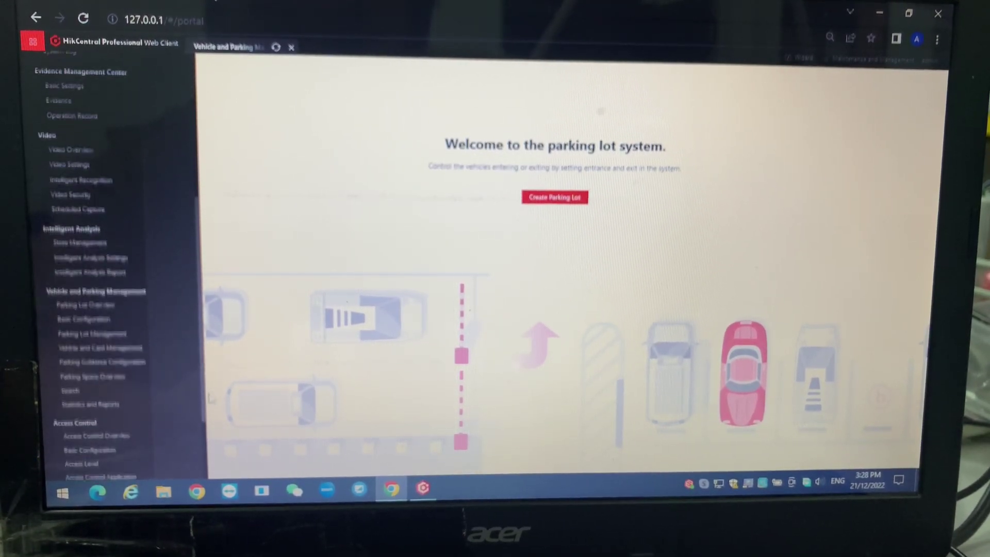
click(116, 340)
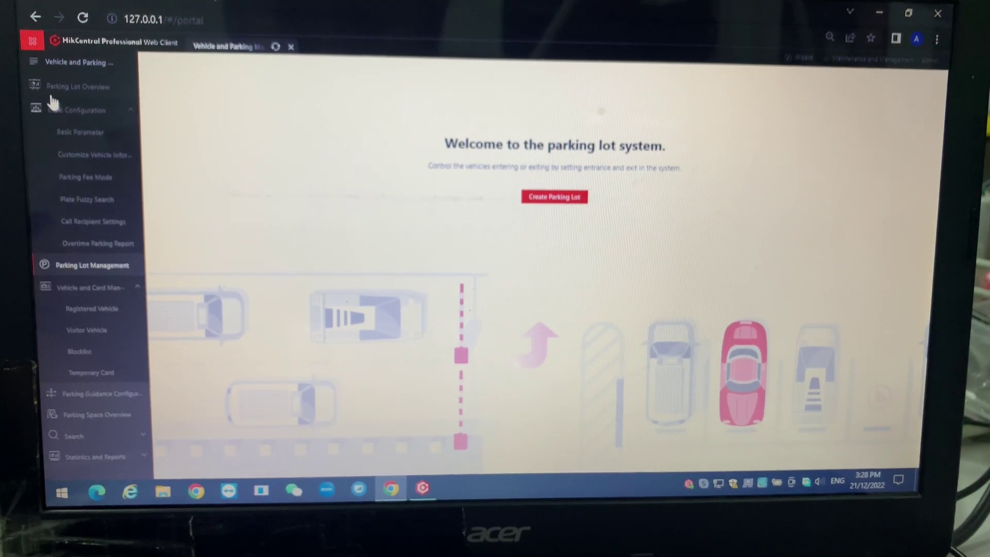
click(33, 62)
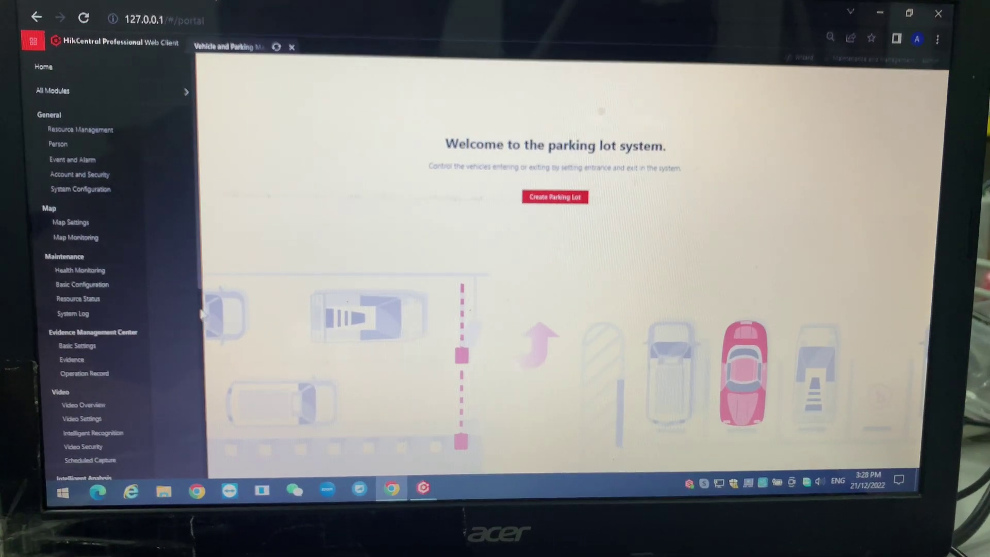
scroll(199, 290, down, 3)
scroll(171, 325, down, 2)
scroll(136, 357, down, 1)
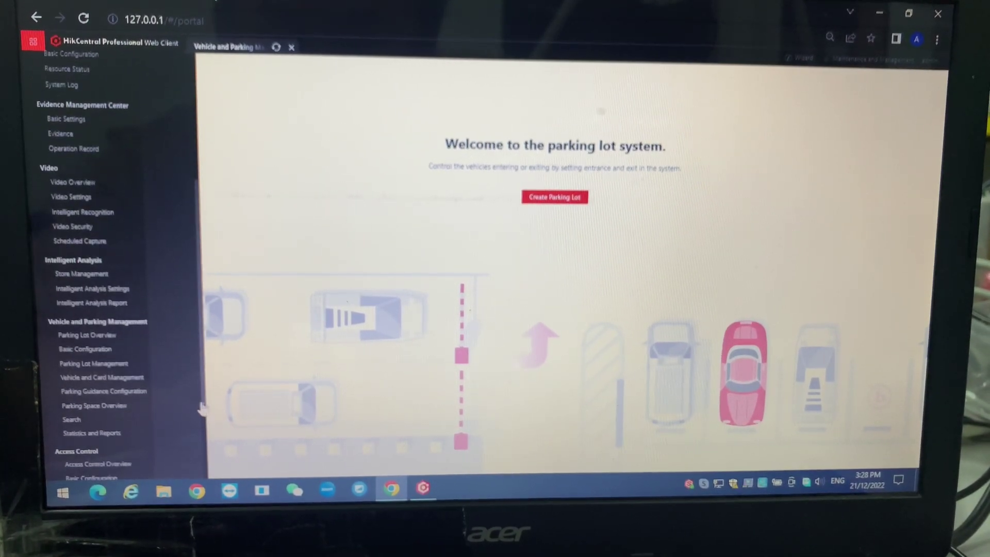
click(128, 349)
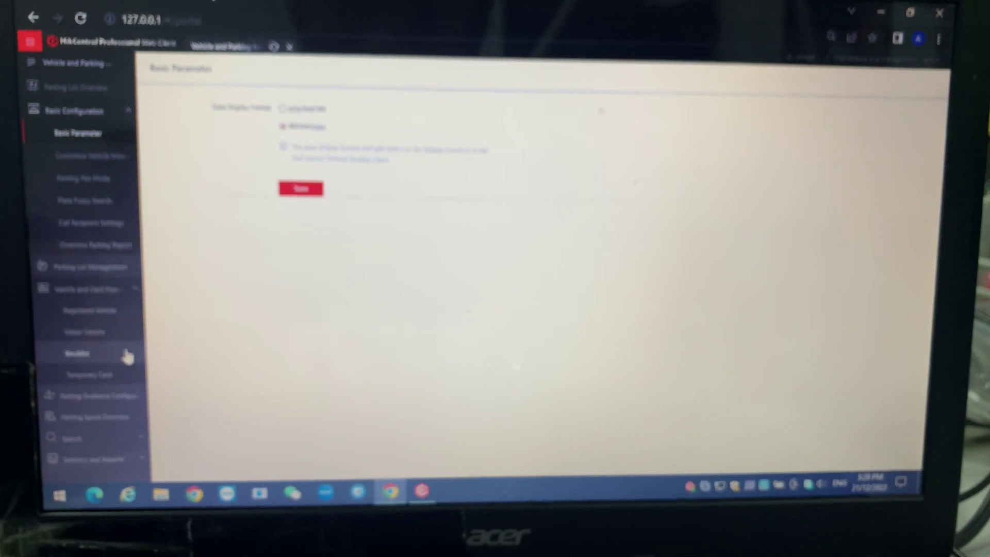
click(93, 265)
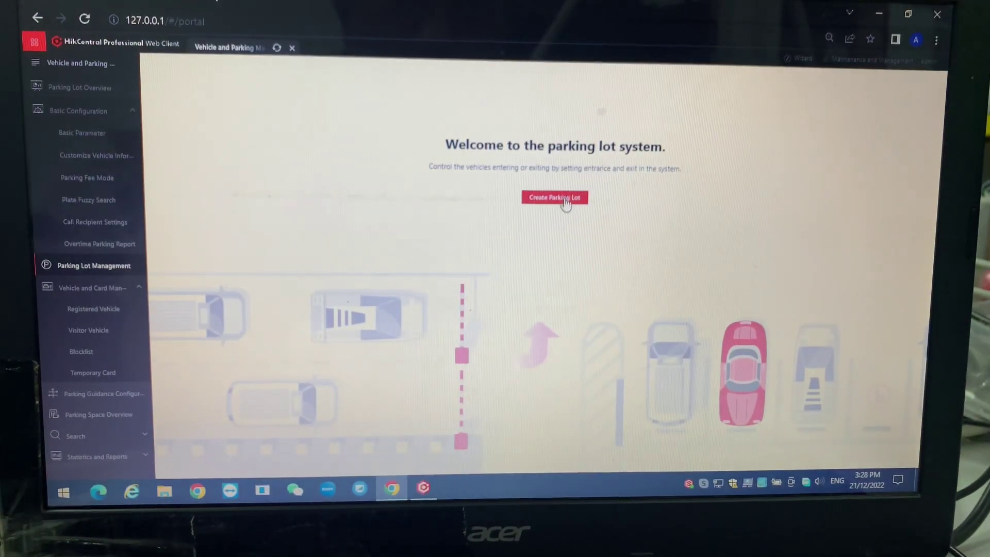
Create parking lot Office with 2 entrances and exits, capacity 10000 and 10000 vacant spaces.
click(564, 198)
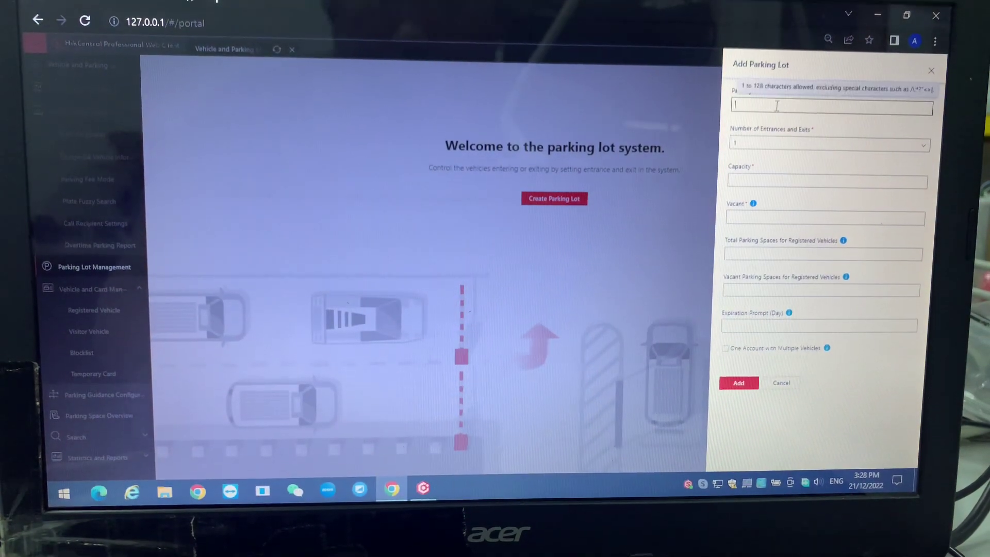
text(Office)
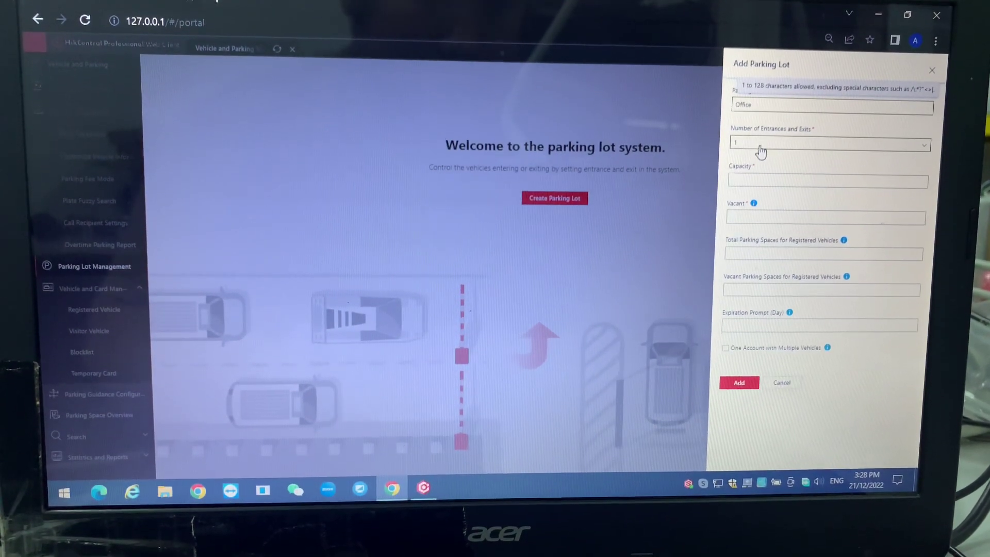
click(759, 146)
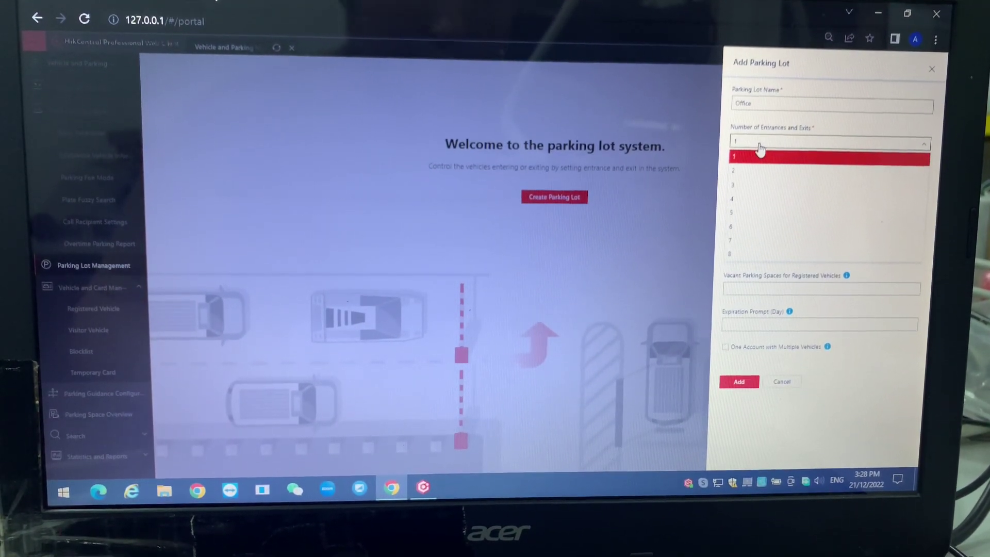
click(754, 172)
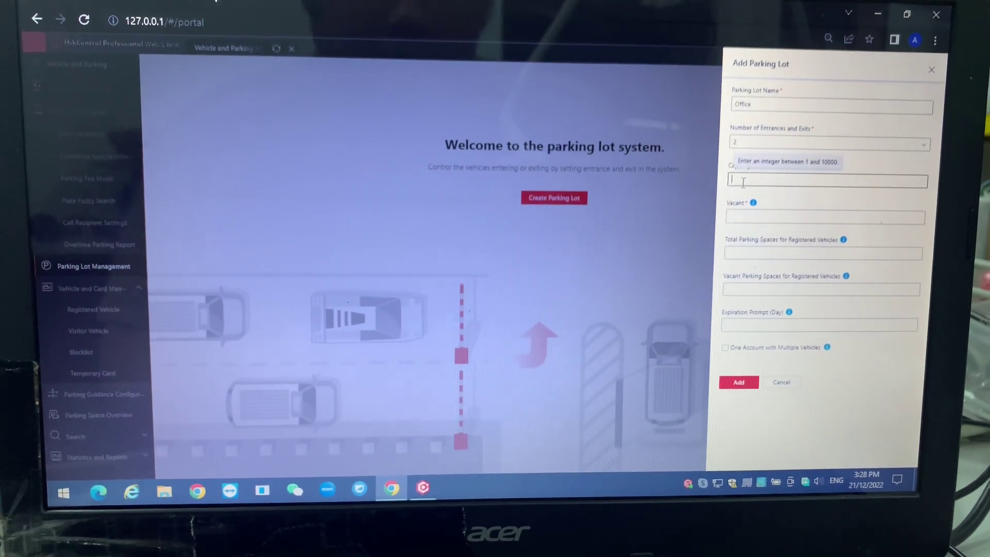
text(40)
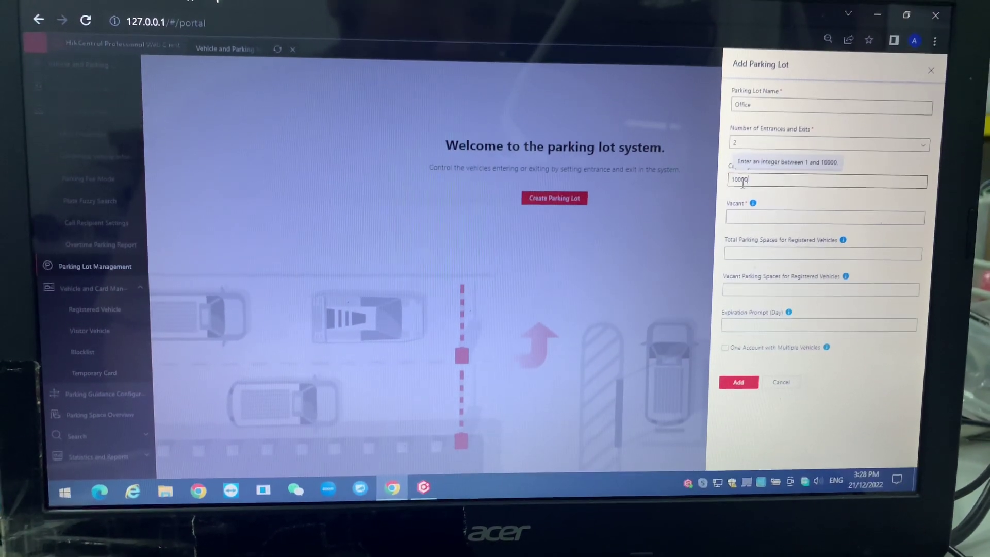
click(742, 218)
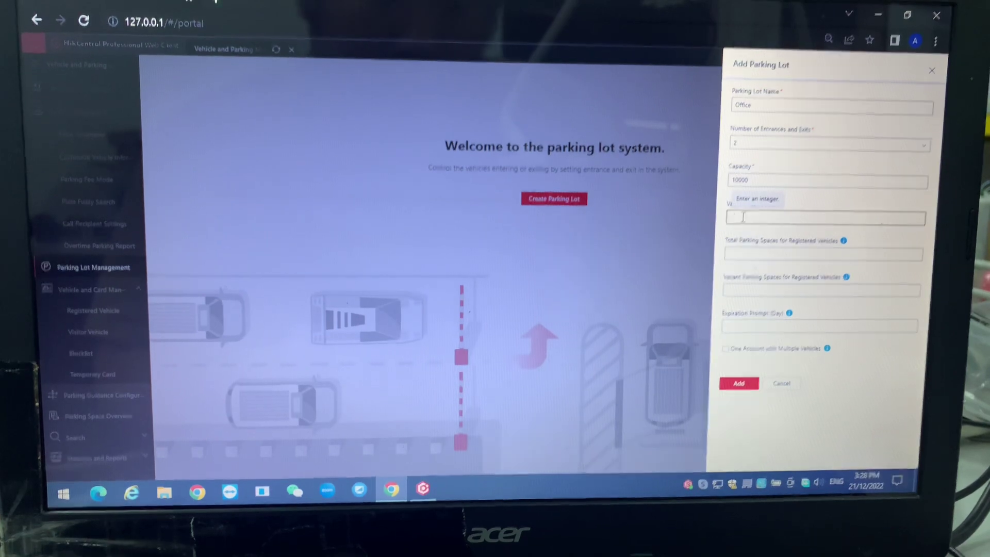
text(10000)
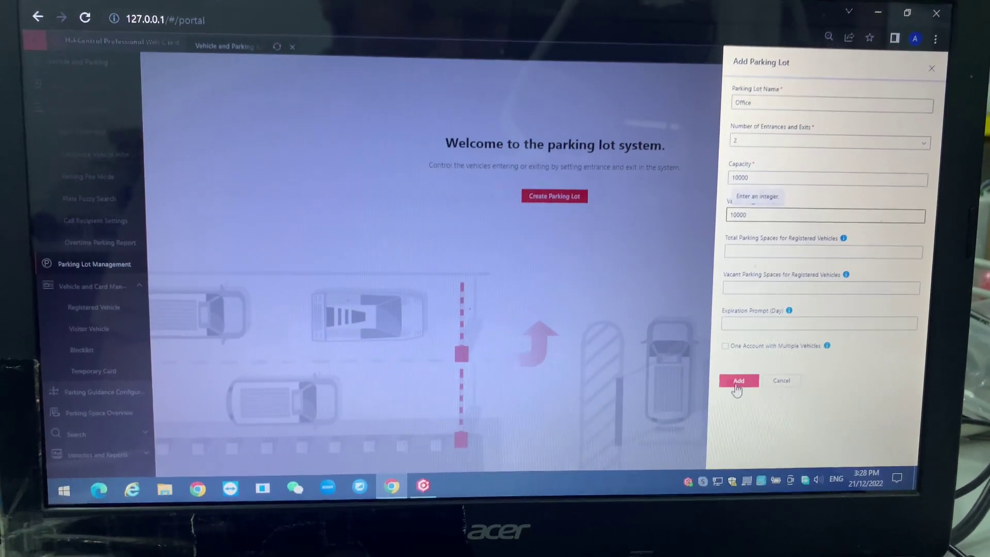
click(737, 383)
mouse_move(876, 61)
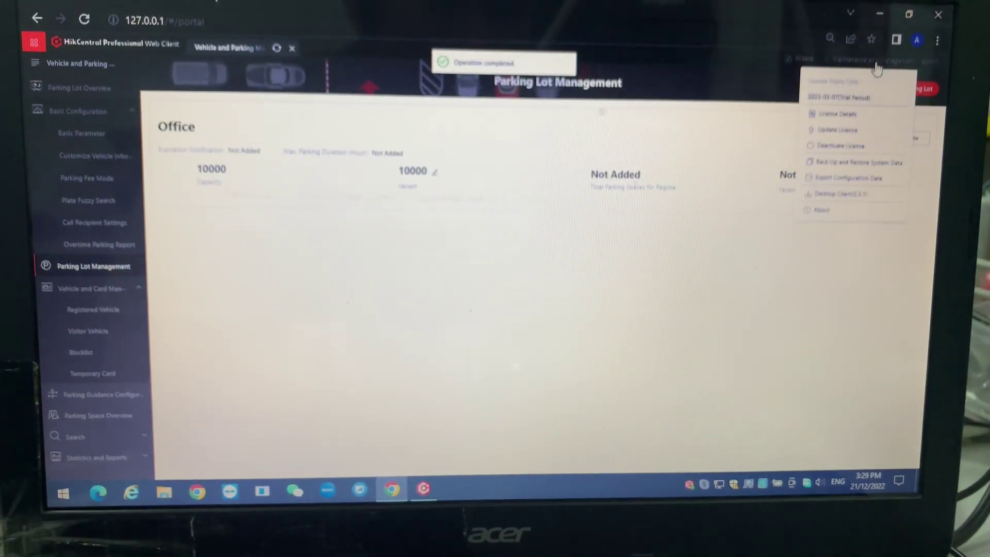
click(839, 113)
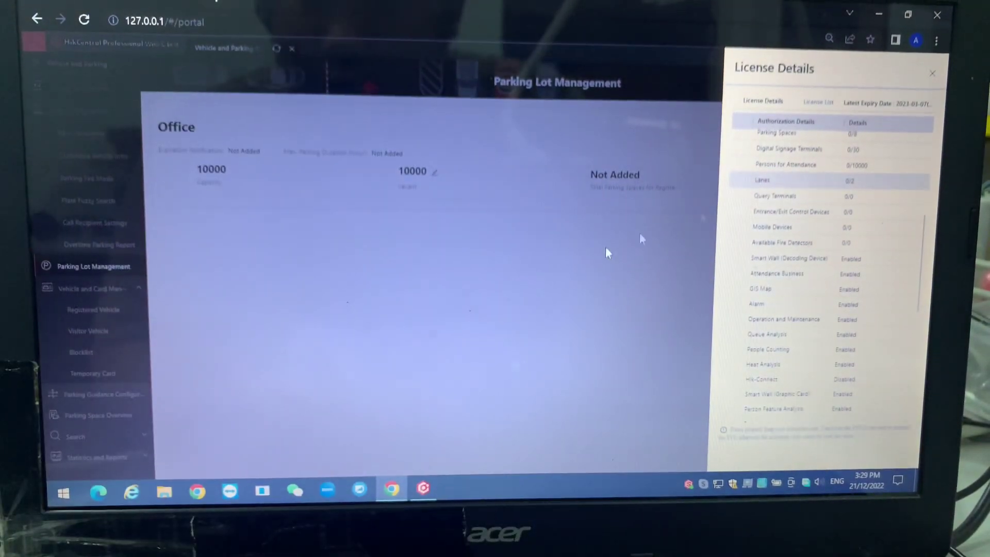
click(539, 287)
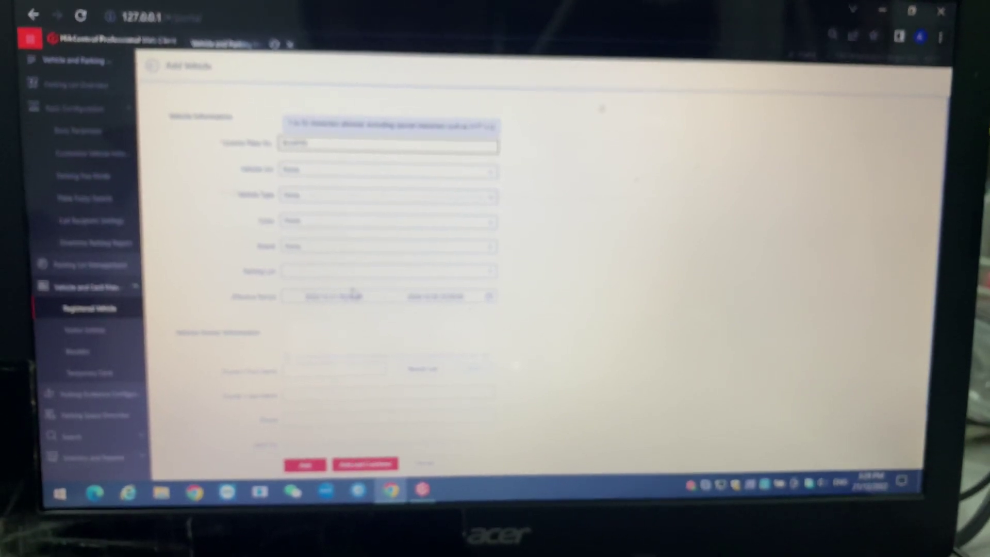
click(326, 375)
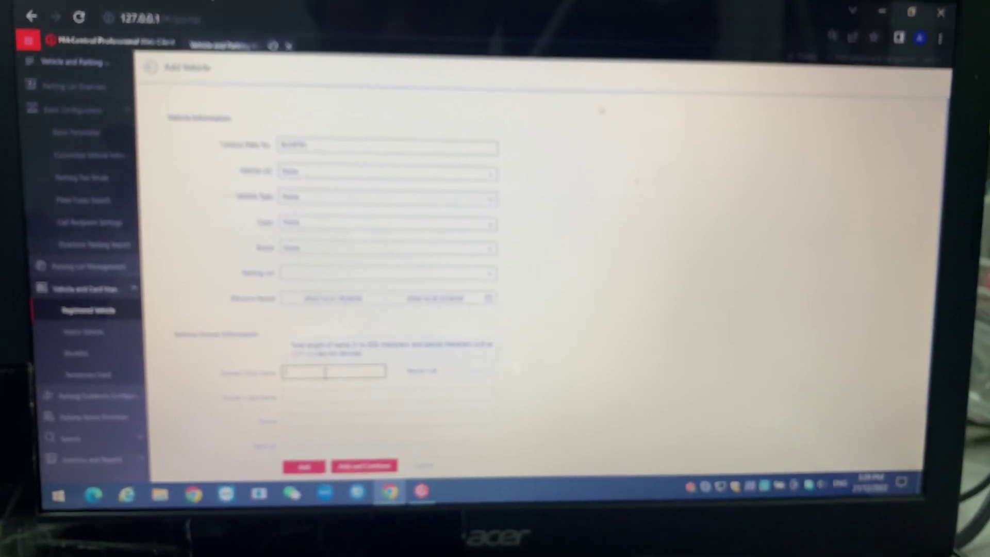
text(Cristal)
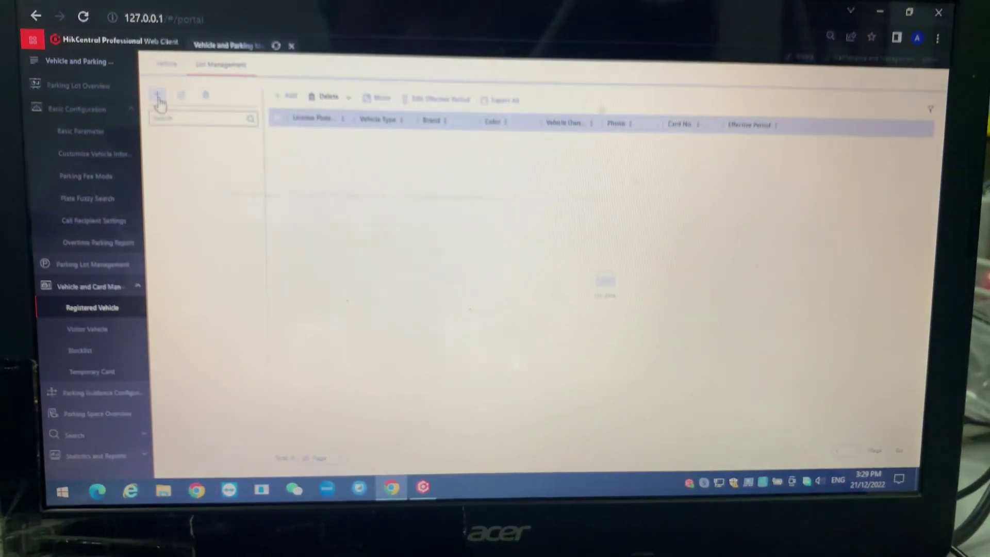
click(158, 95)
text(Staff)
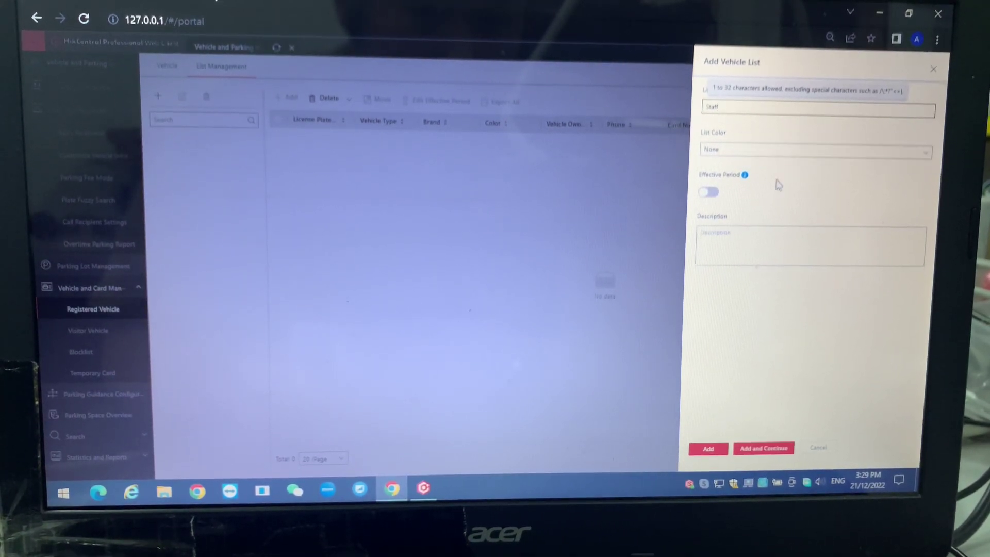
click(711, 449)
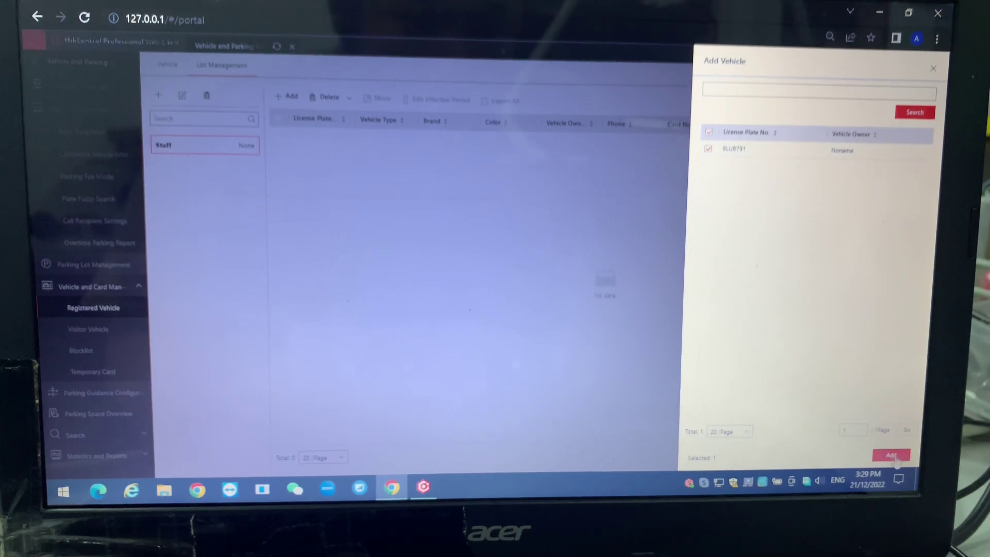
click(891, 455)
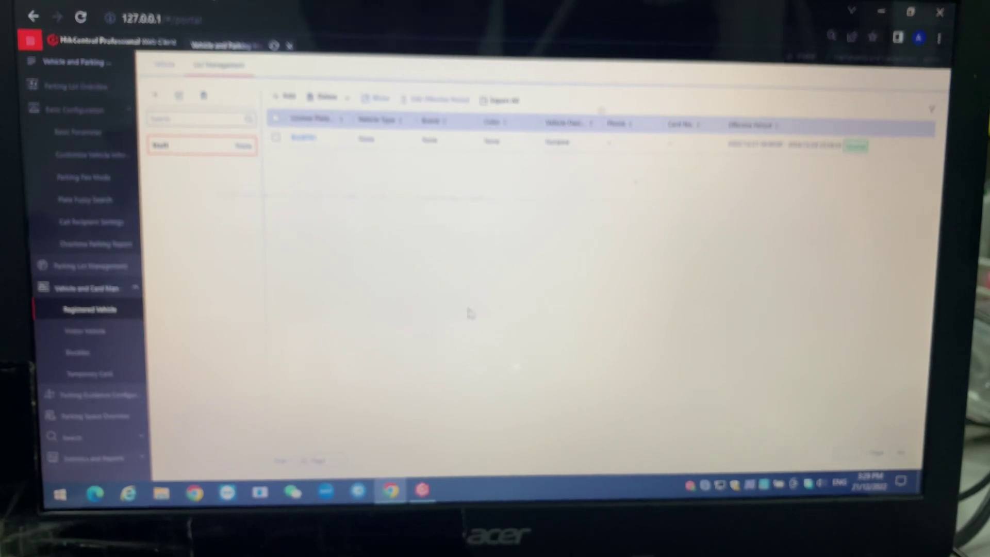
click(112, 265)
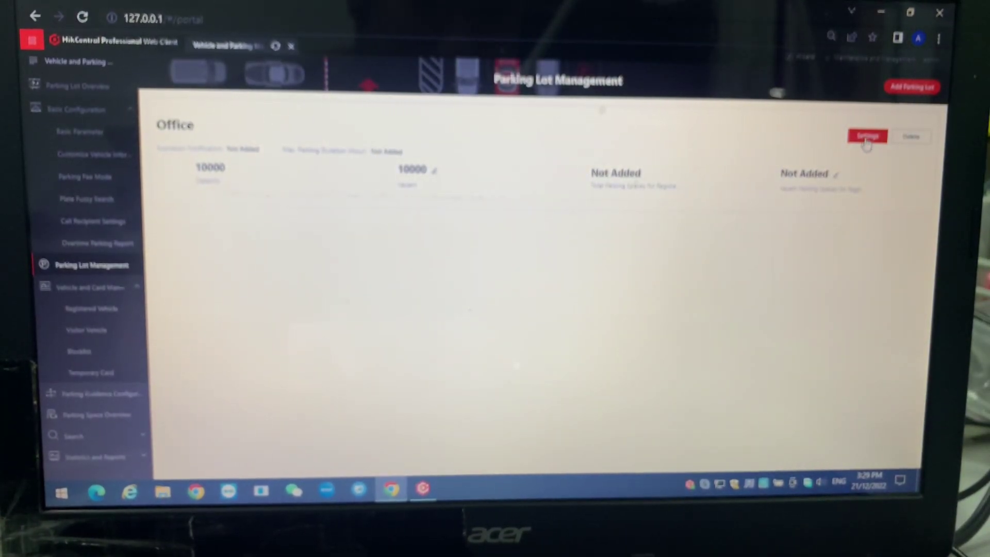
Review the Office lot's first default entrance and the registered vehicle list.
click(867, 138)
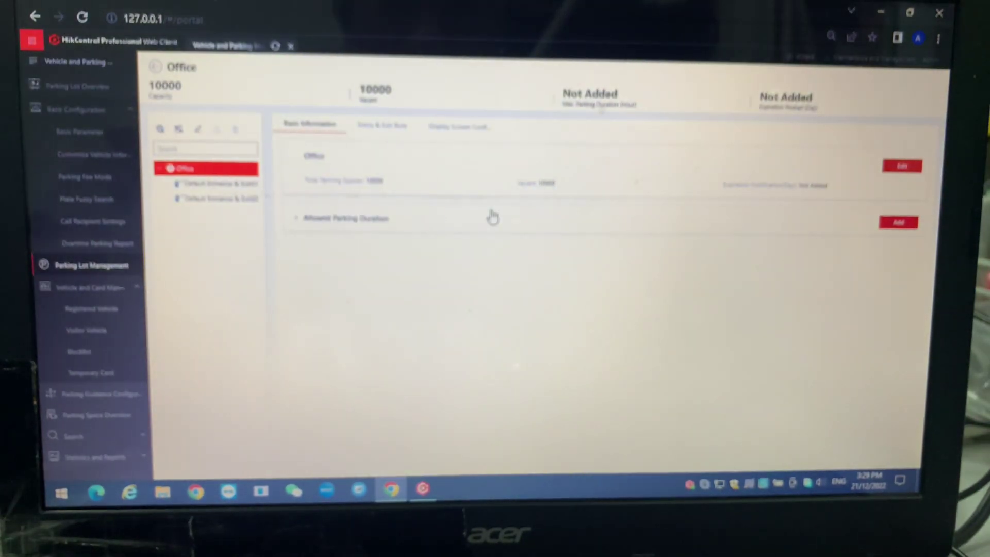
click(238, 184)
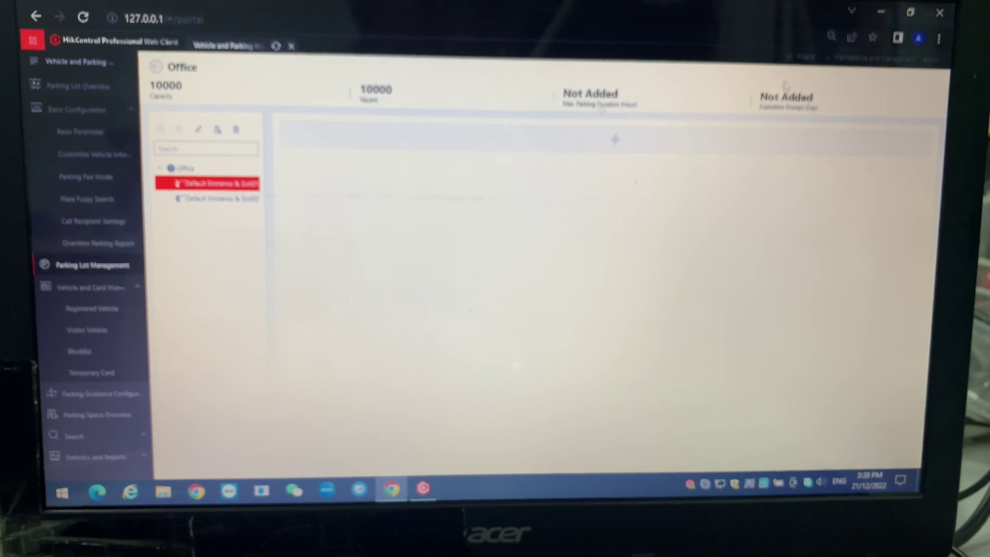
click(107, 312)
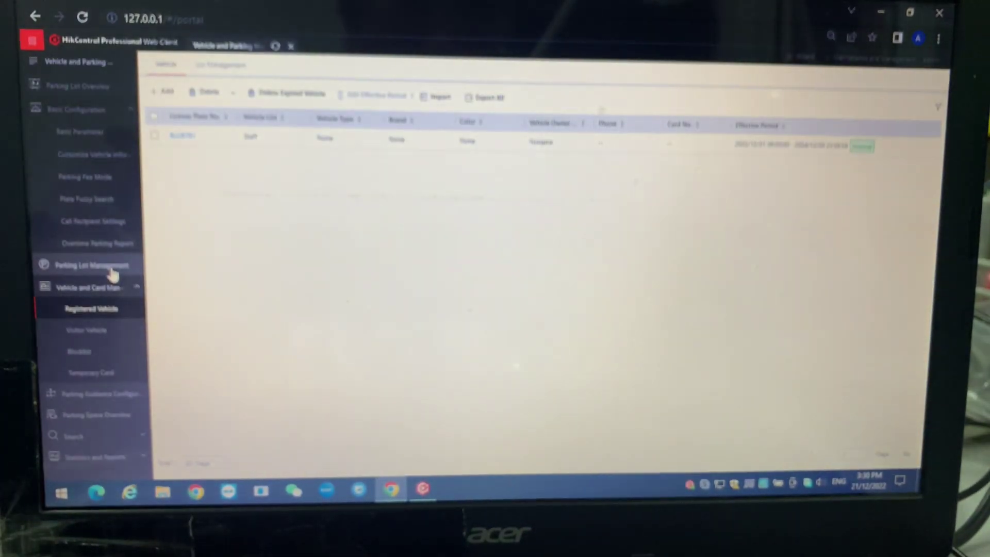
click(111, 267)
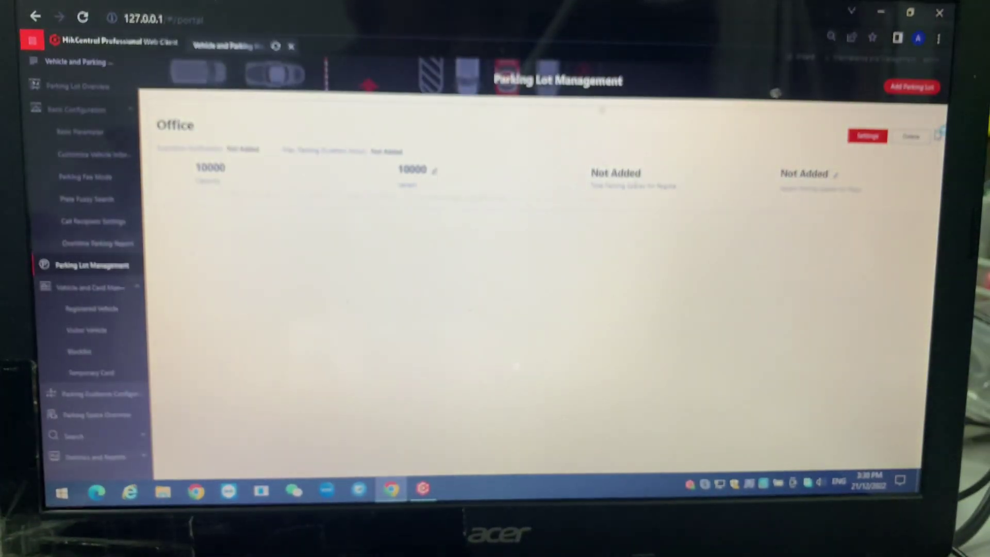
Delete the Office parking lot and start a new blank parking lot form.
click(910, 137)
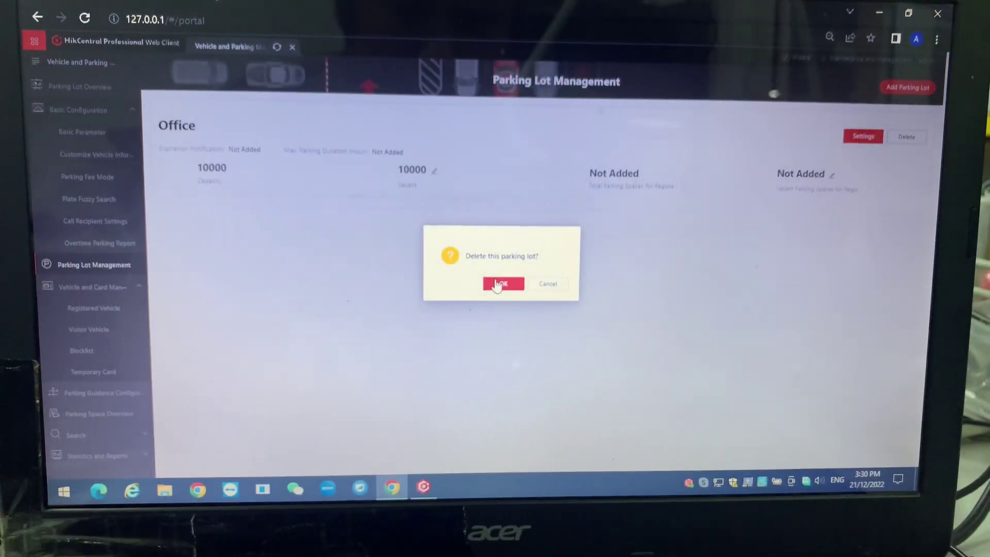
click(496, 285)
click(542, 203)
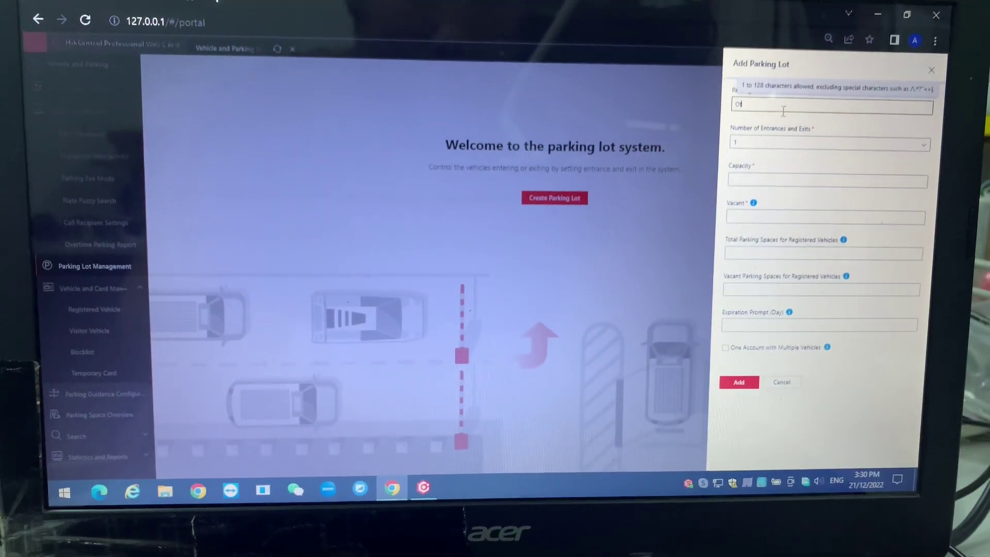
text(Office)
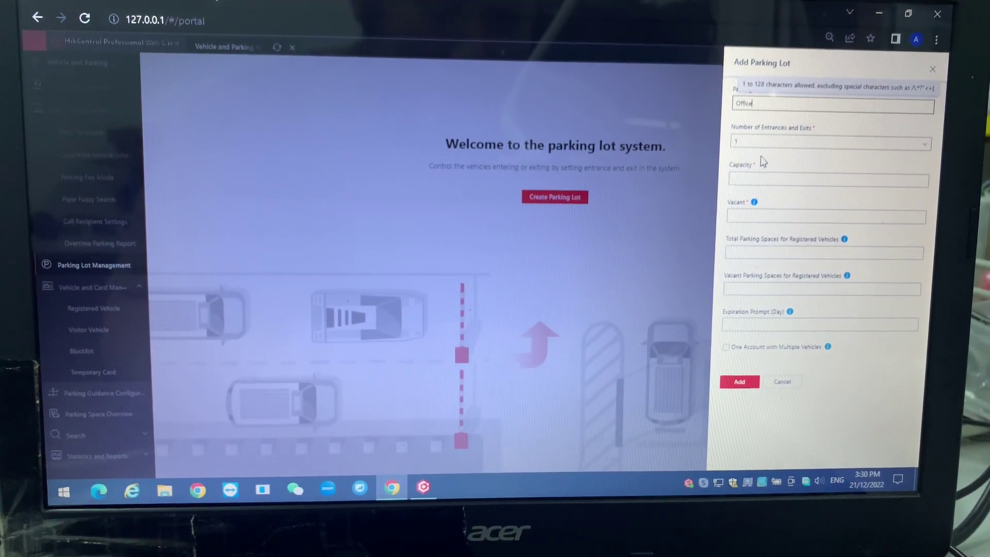
Recreate Office with 2 entrances and exits, 10000 capacity and vacant, and show its first entrance.
click(764, 145)
click(758, 173)
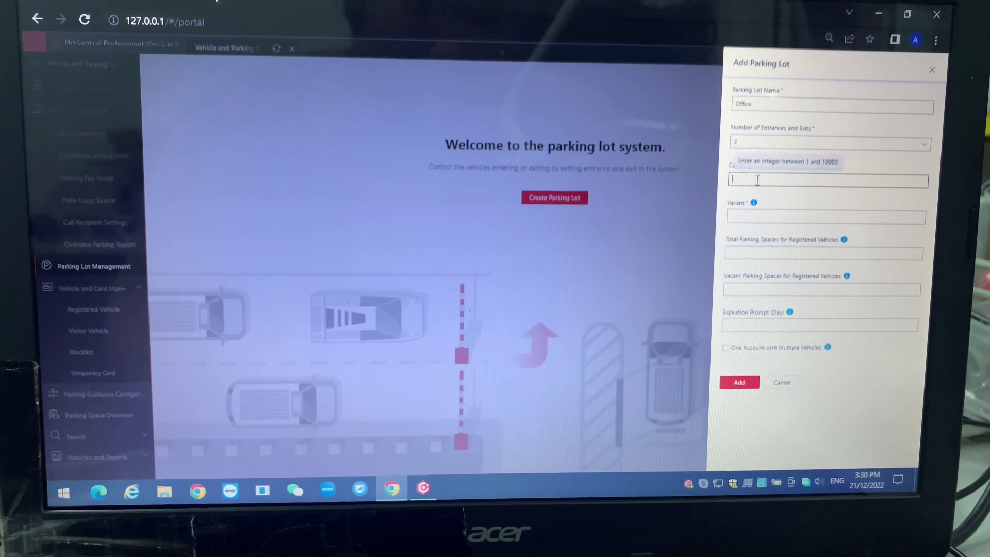
text(10000)
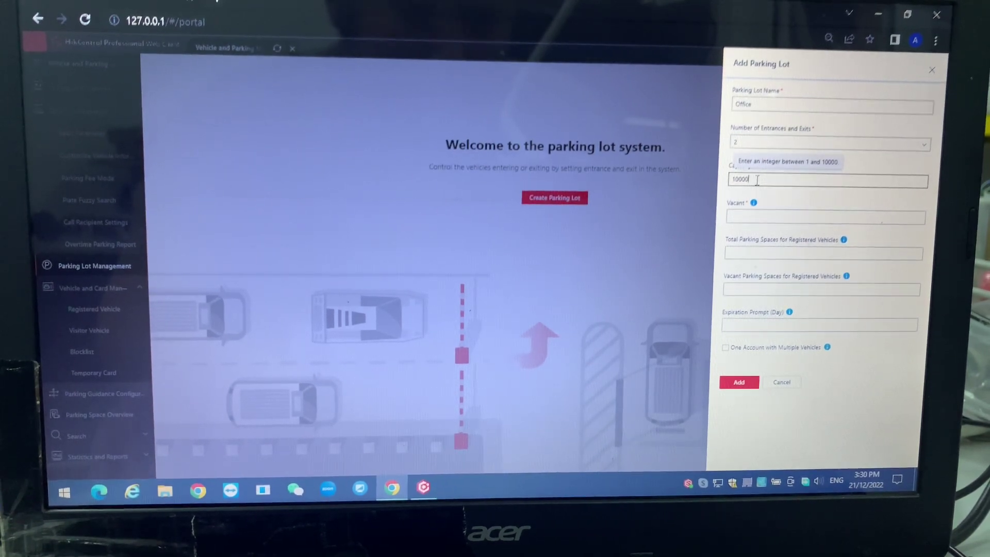
key(Tab)
text(10)
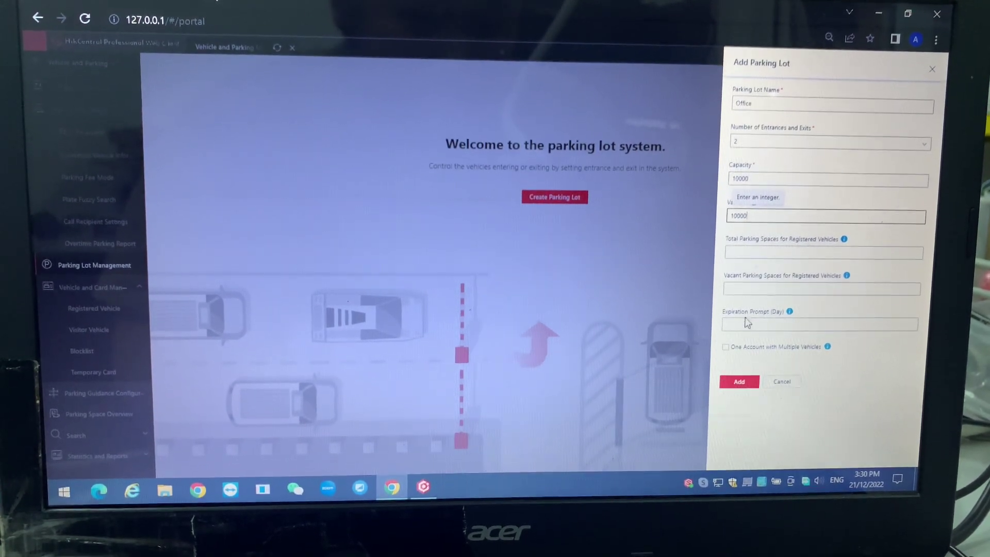
click(739, 385)
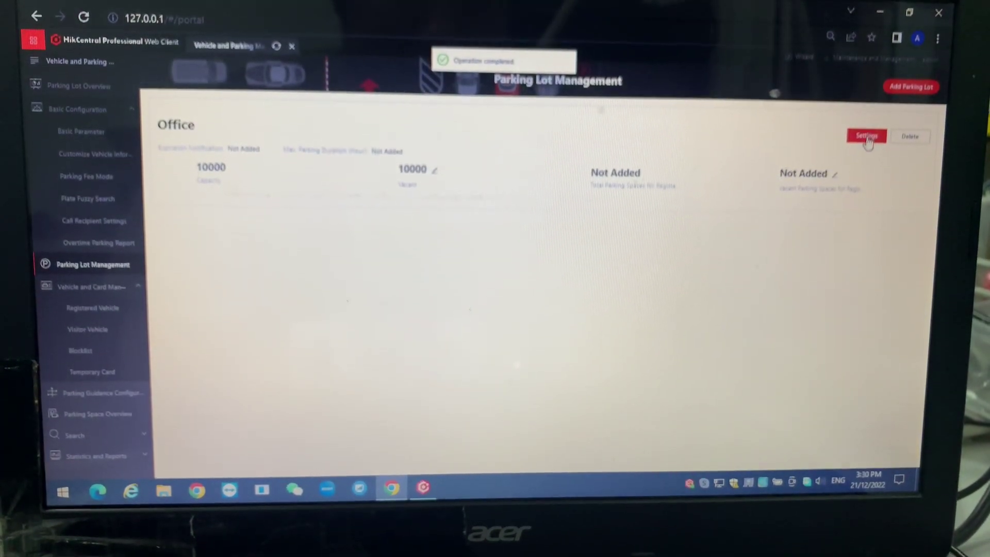
click(867, 137)
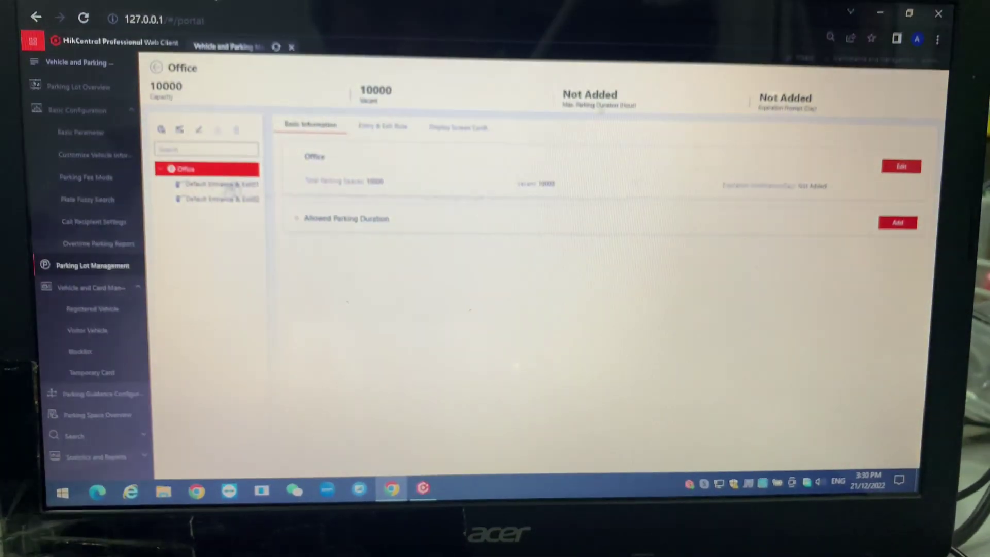
click(223, 184)
Add entrance Lane A to the first entrance and exit, linked to capture unit Camera 01.
click(227, 199)
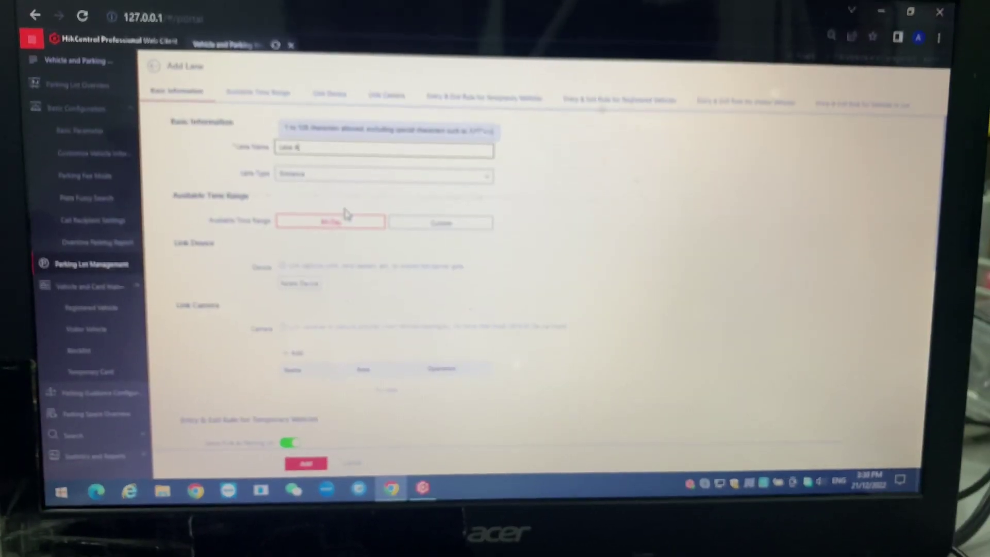
click(300, 286)
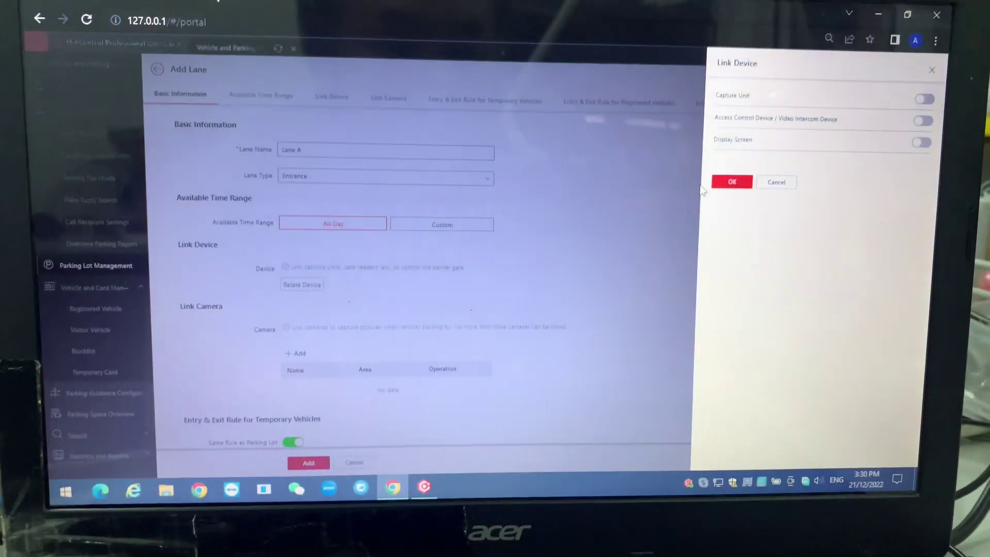
click(927, 101)
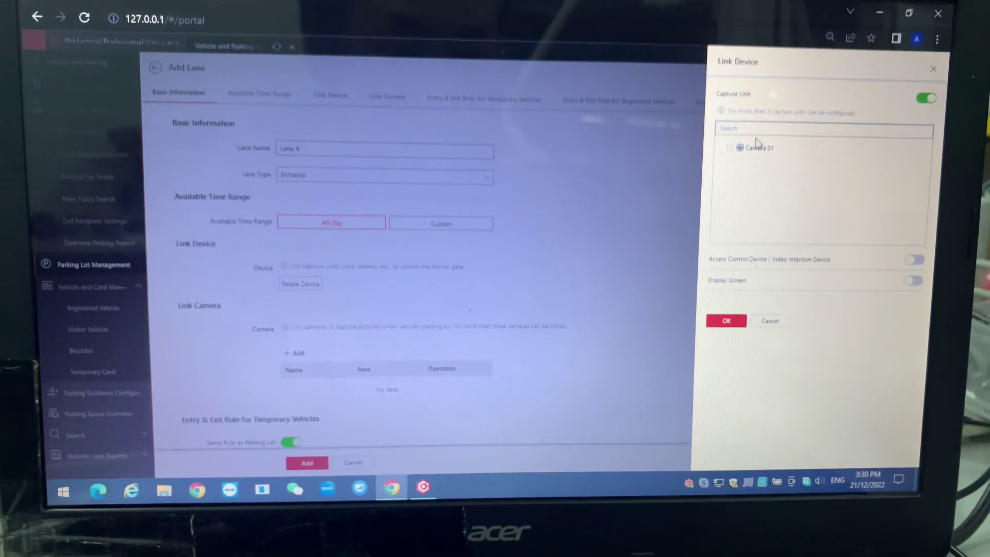
click(731, 149)
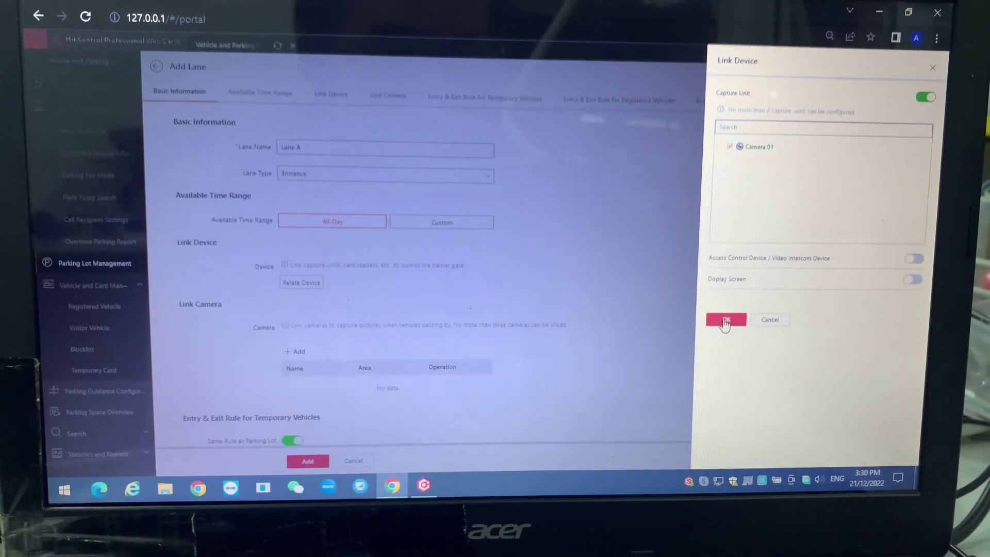
click(727, 318)
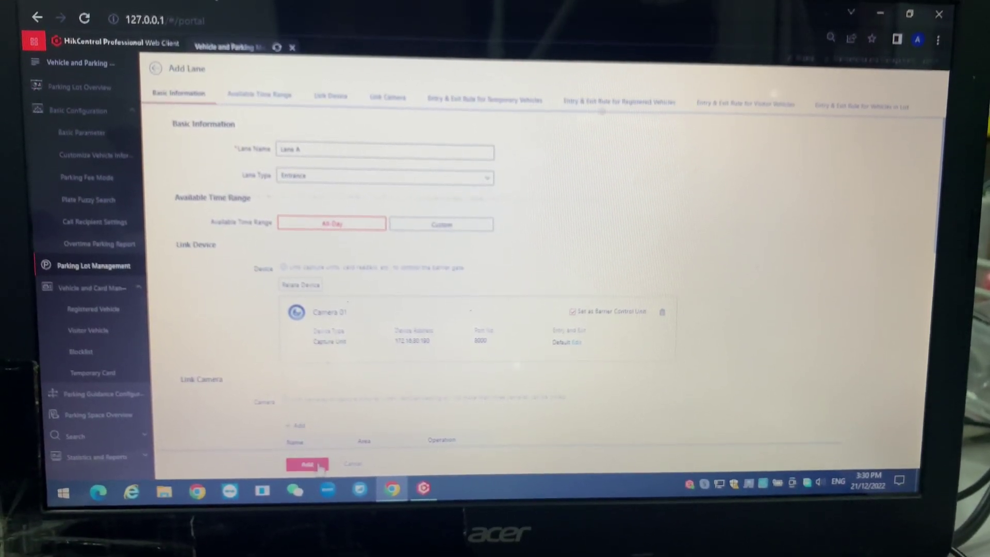
click(319, 464)
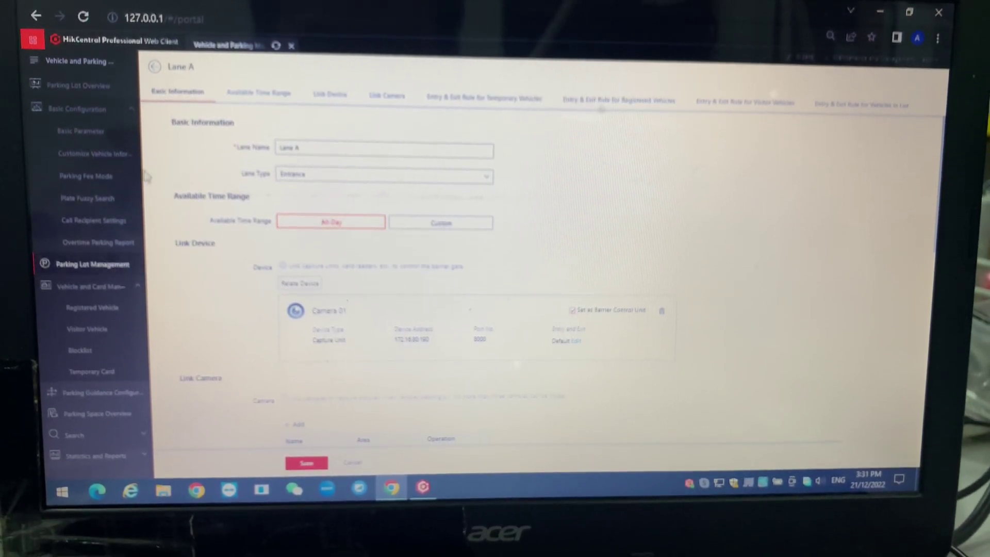
click(155, 68)
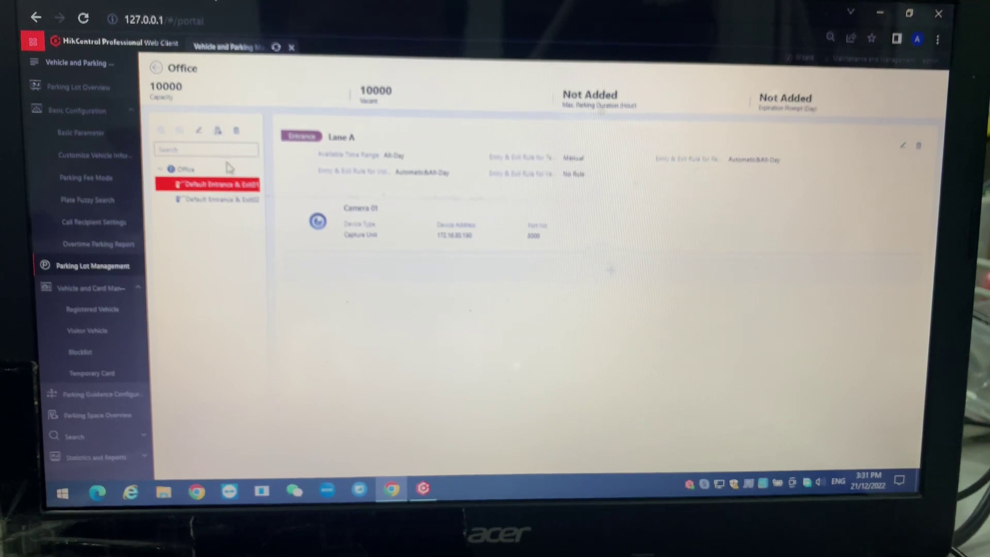
Review the Office lot's Entry & Exit Rule tab and resave its entry and exit mode.
click(204, 171)
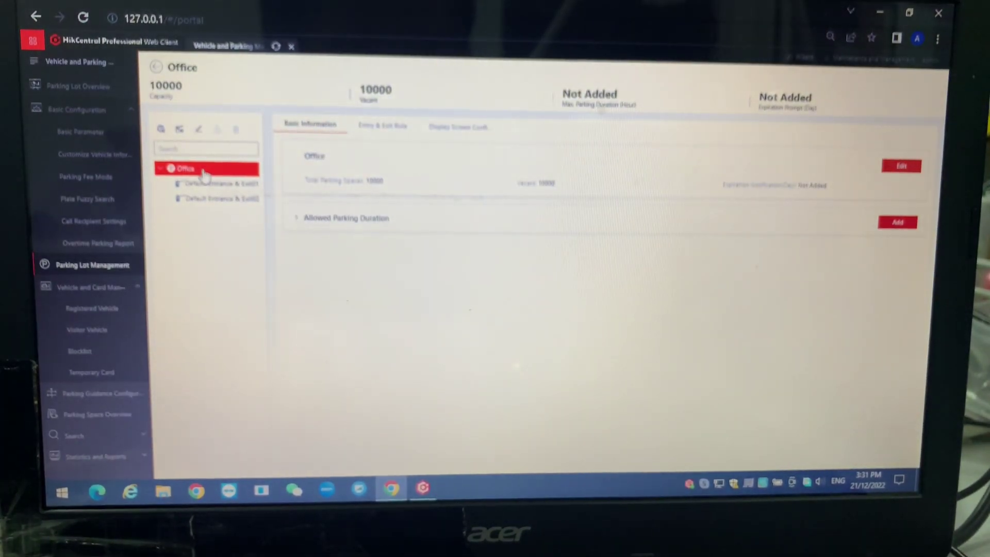
click(384, 126)
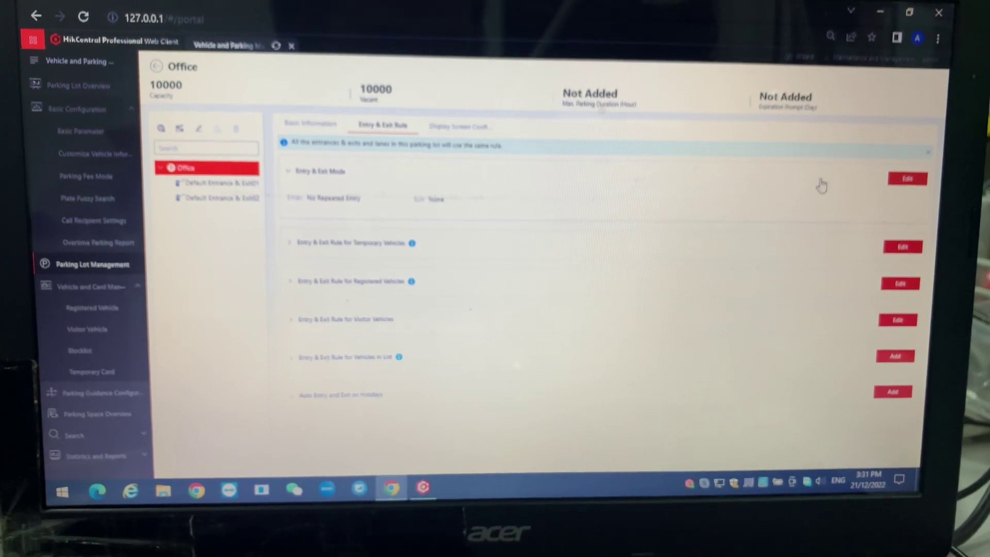
click(908, 180)
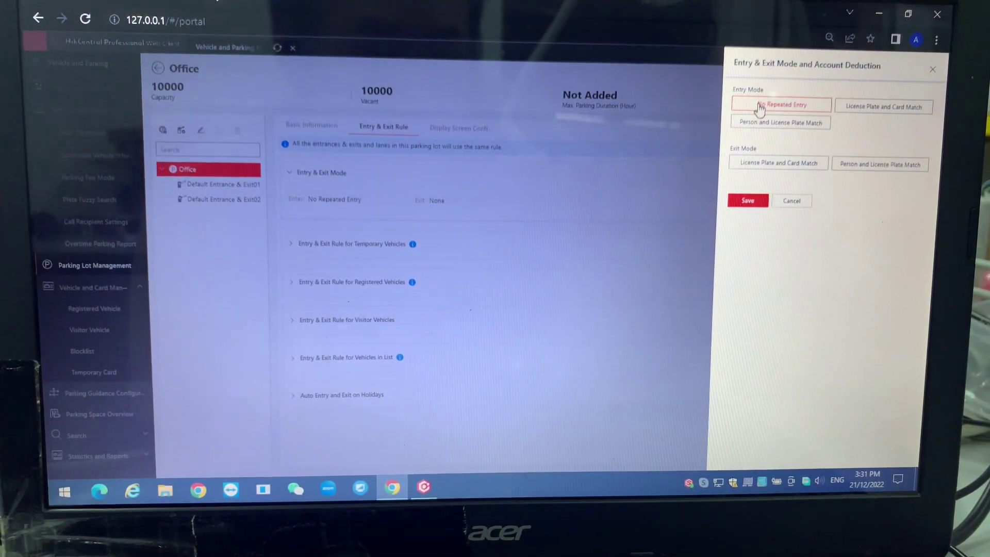
click(749, 201)
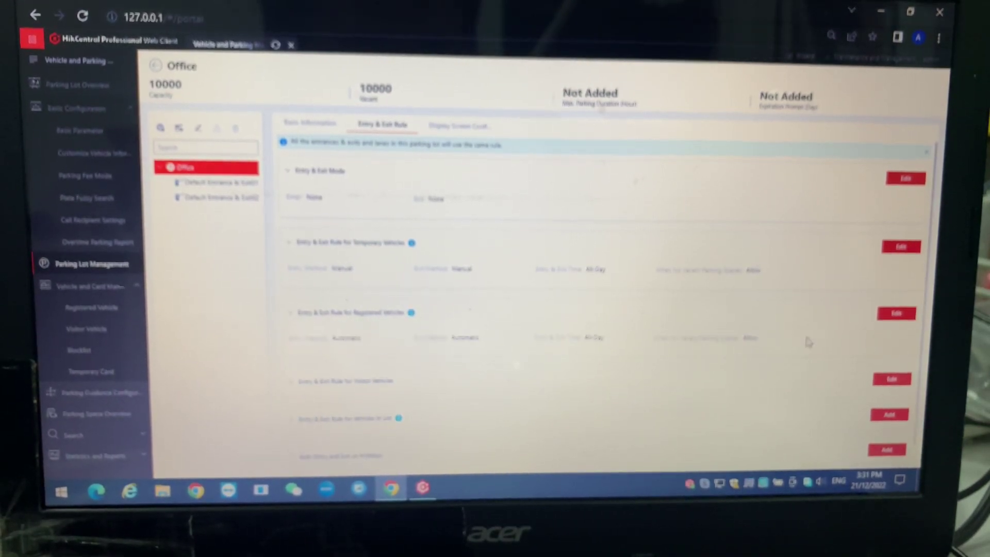
Change the registered vehicles rule to Manual entry and start a rule for listed vehicles.
click(896, 314)
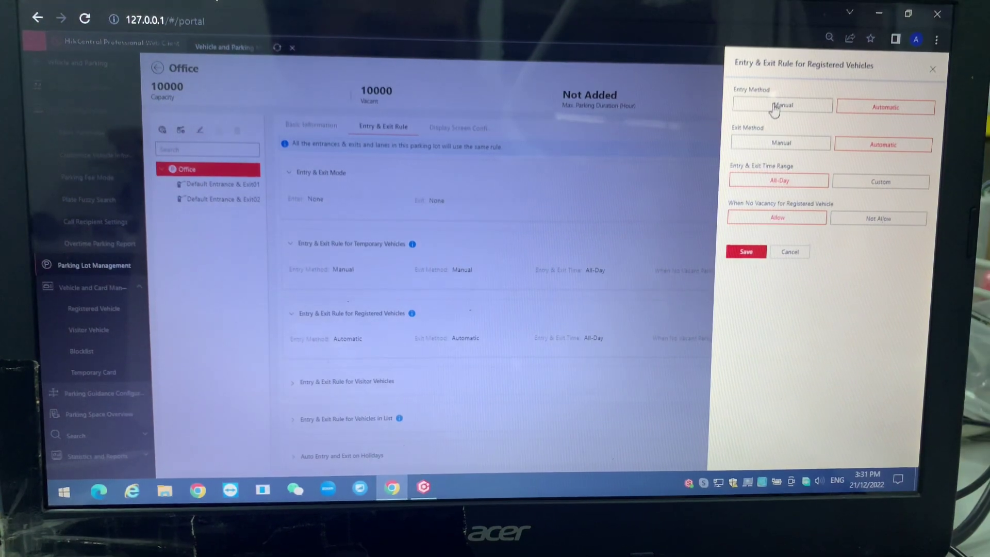
click(750, 215)
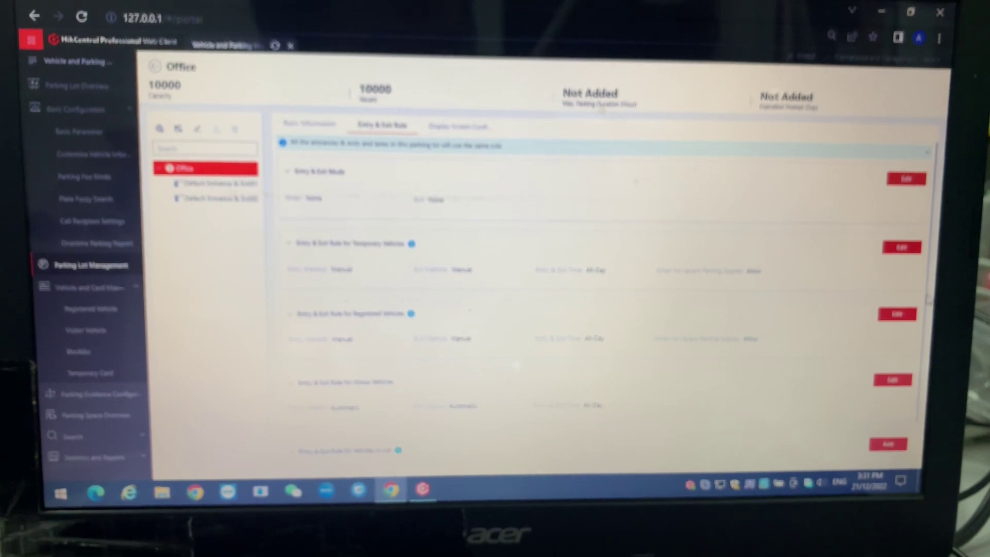
scroll(604, 294, down, 1)
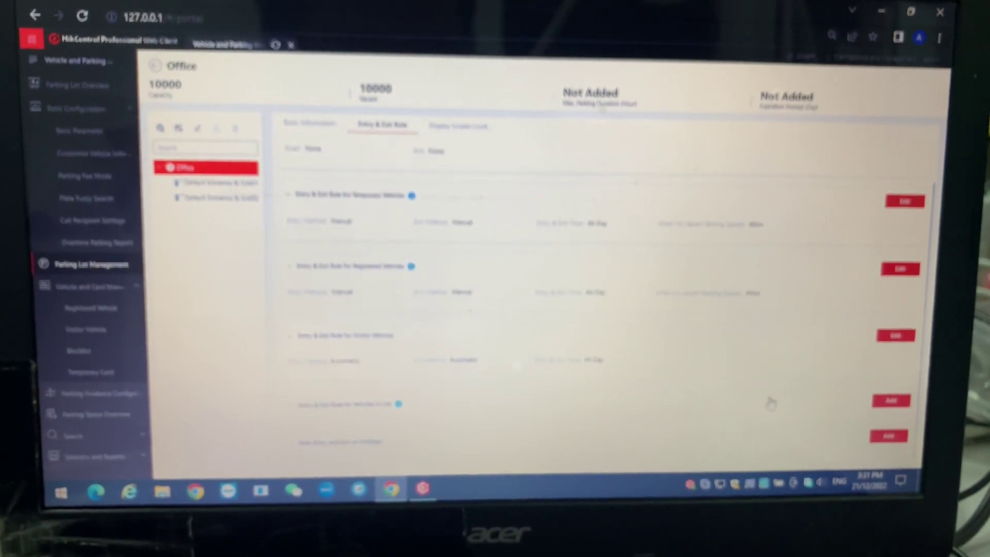
click(892, 401)
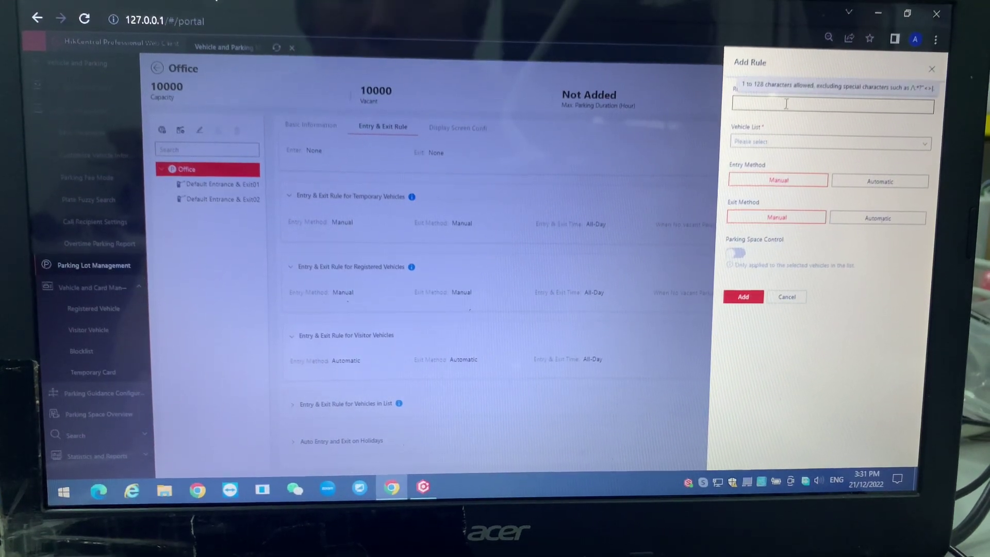
text(Staff Vehic)
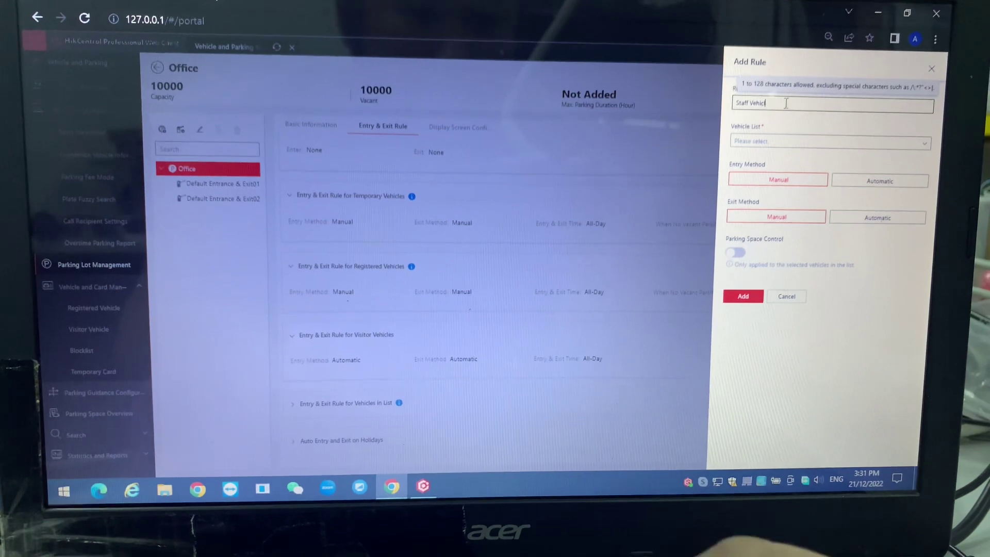
text(le)
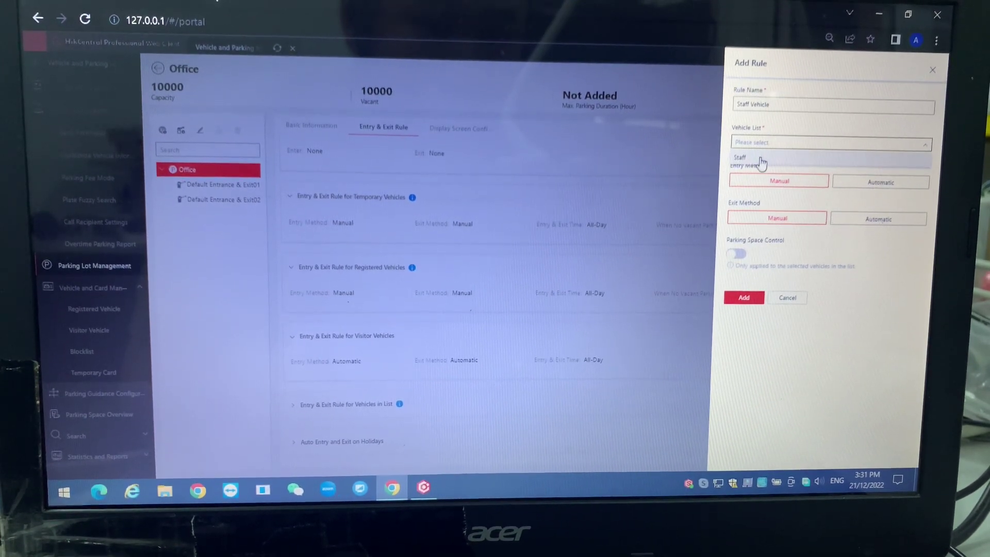
Save the Staff Vehicle rule using the Staff list with automatic all-day entry and exit.
click(762, 157)
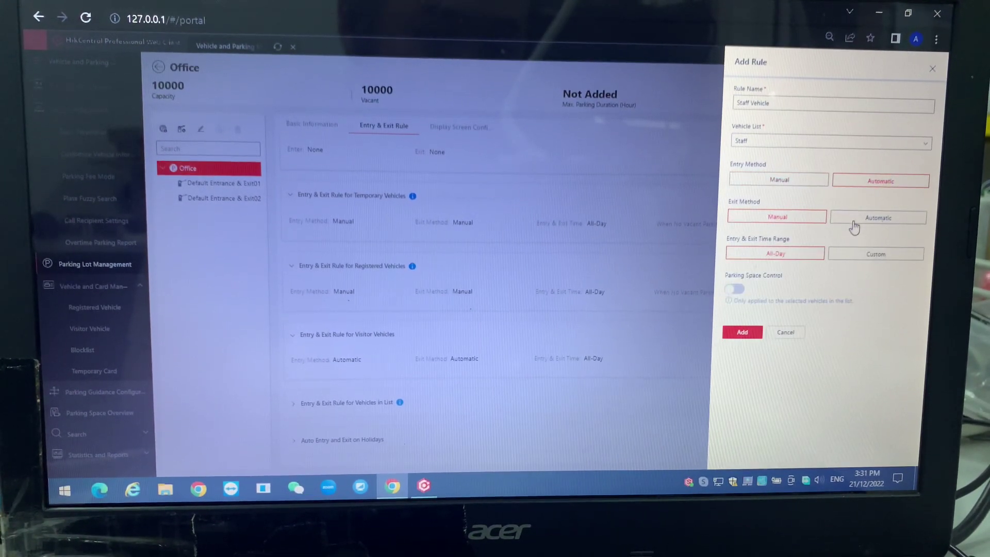
click(743, 333)
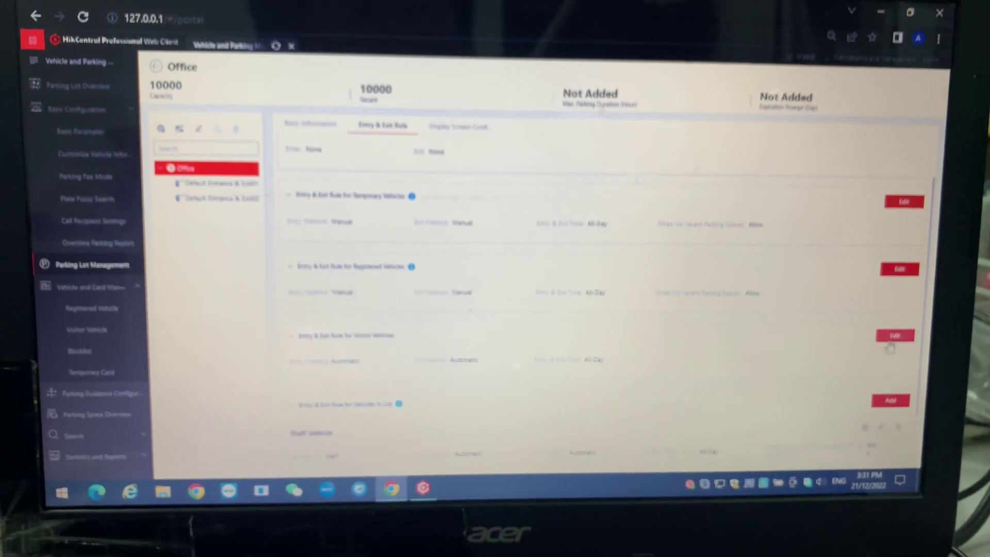
scroll(922, 352, down, 1)
scroll(922, 352, down, 2)
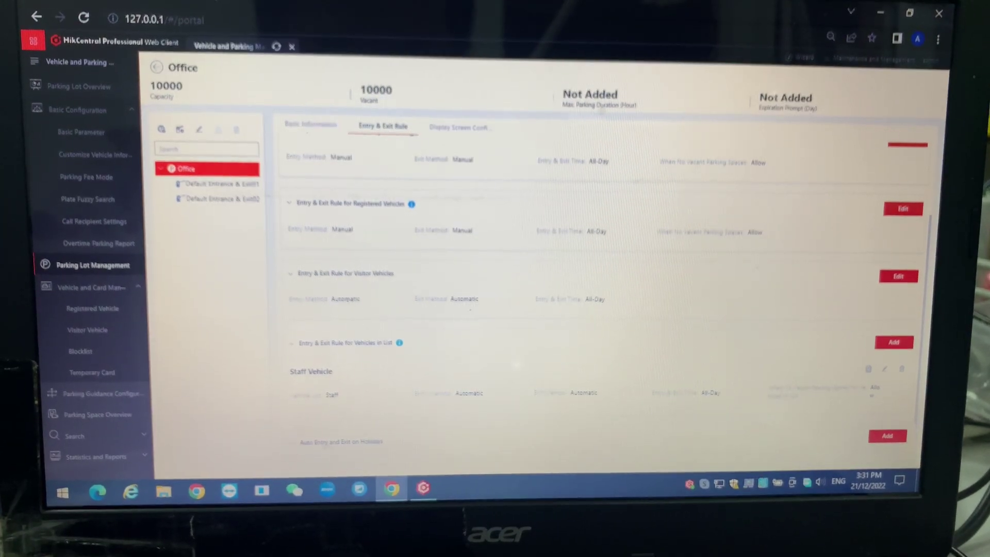
scroll(911, 399, down, 1)
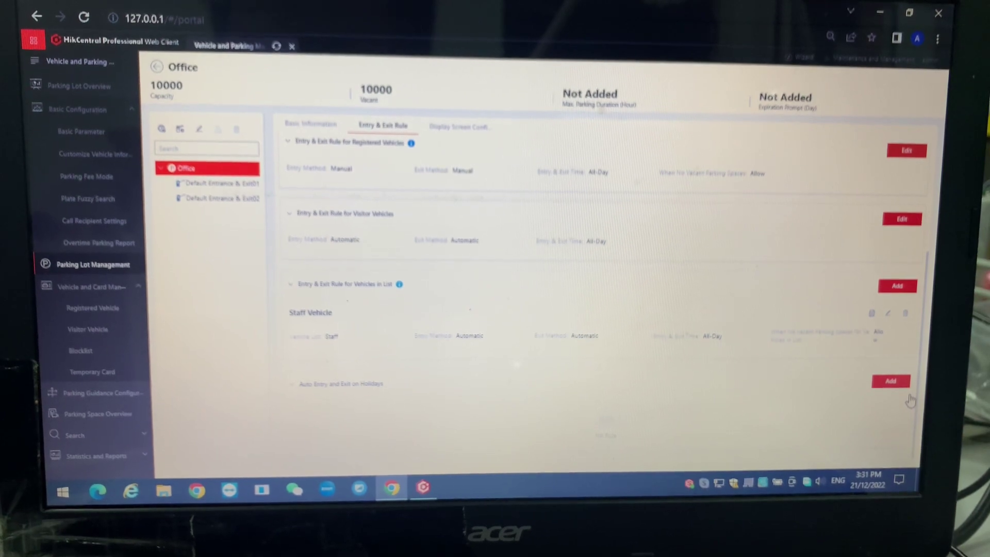
Switch to Control Client's Parking Lot monitor and expand Office to list its entrances.
click(879, 13)
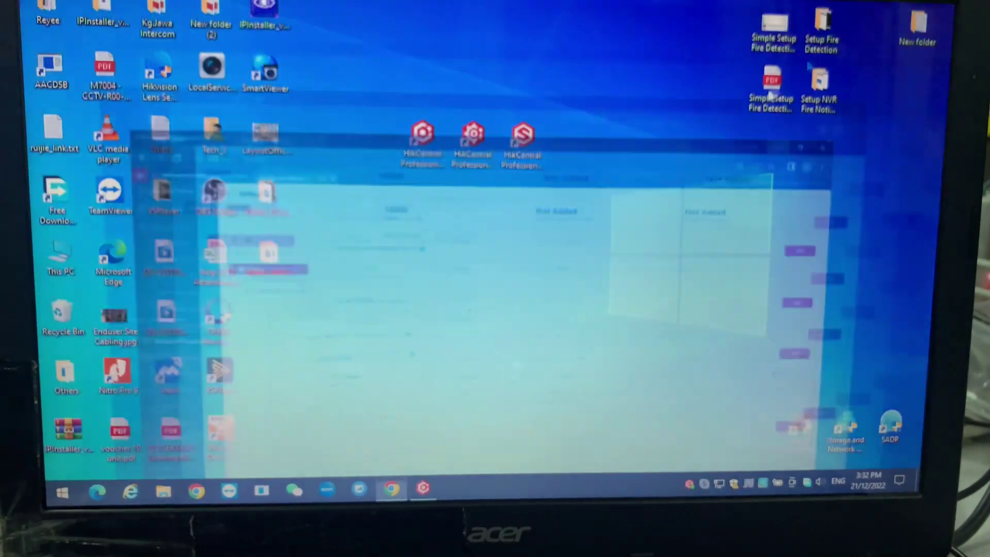
click(424, 487)
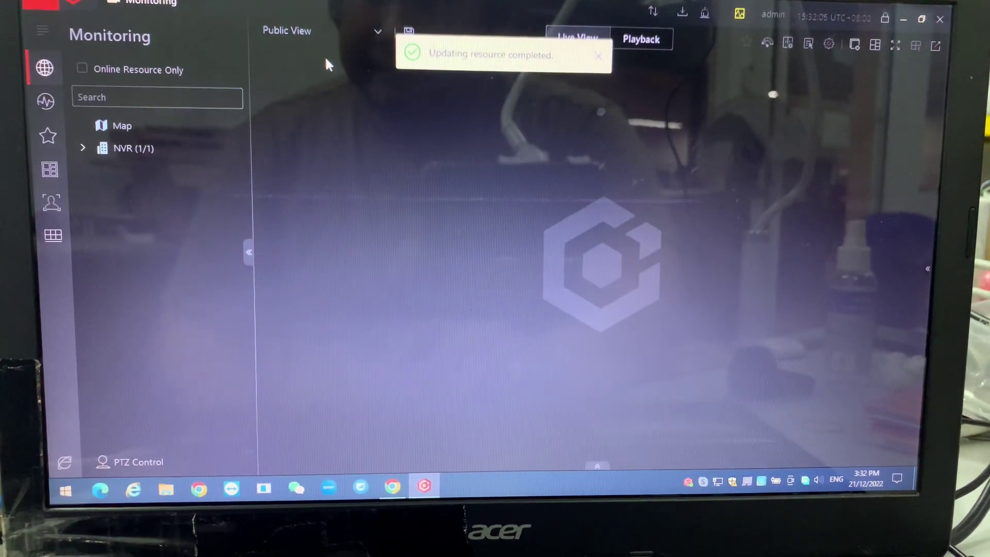
click(42, 31)
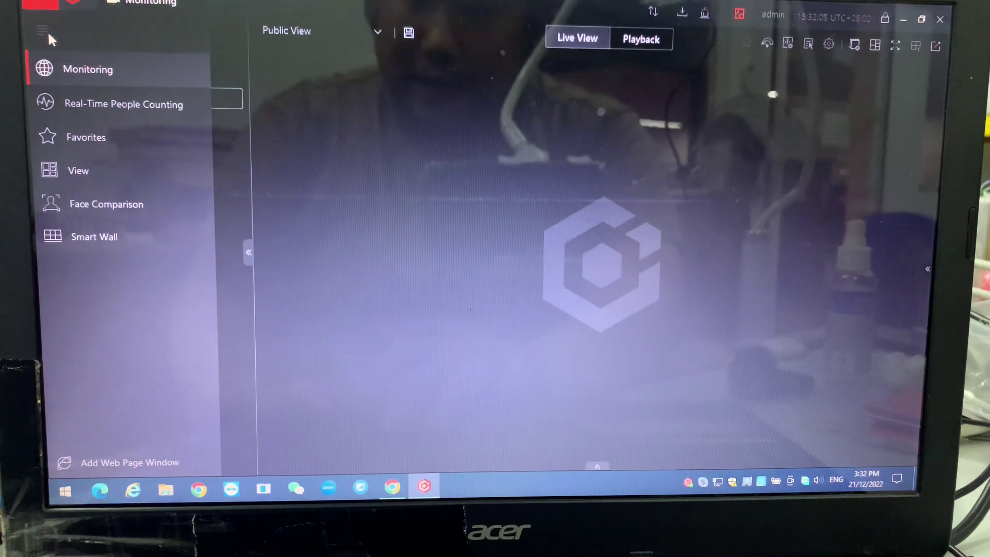
click(41, 6)
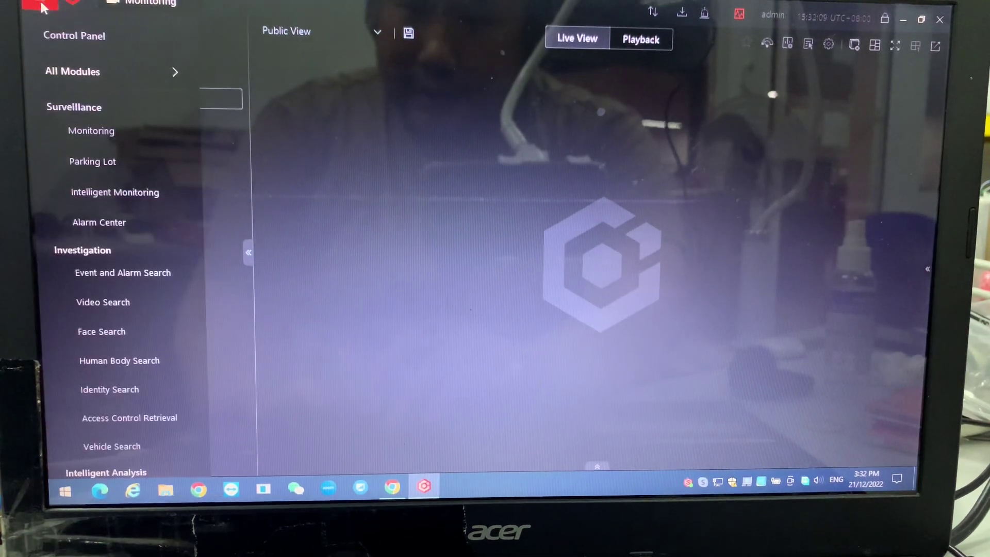
click(76, 160)
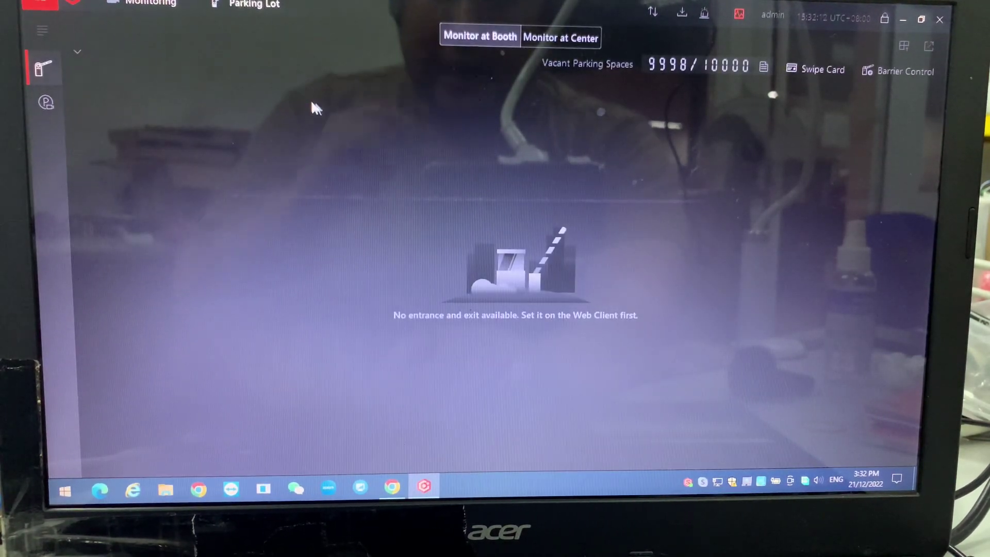
click(76, 51)
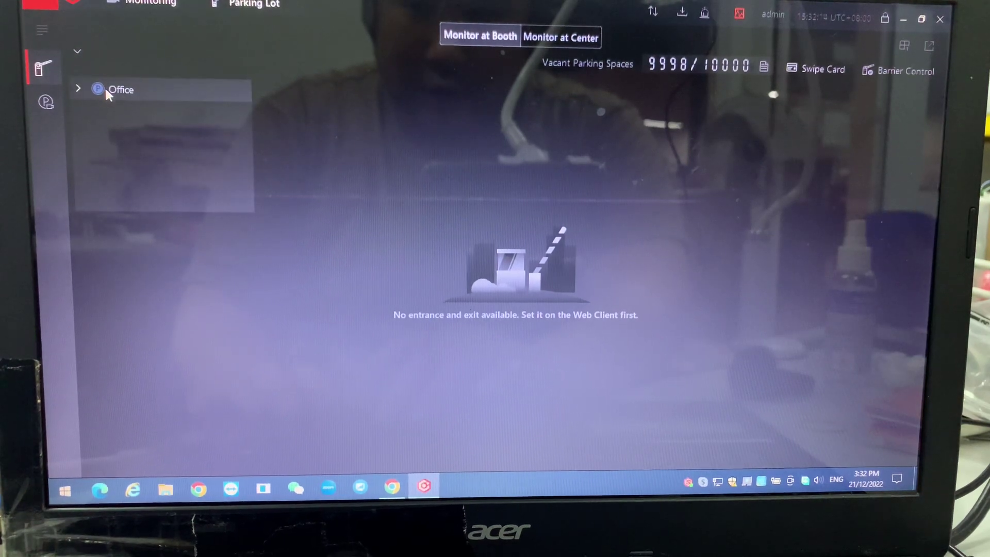
click(79, 89)
Monitor the Office Default Entrance & Exit01 lane, comparing its live video and capture image views.
click(125, 111)
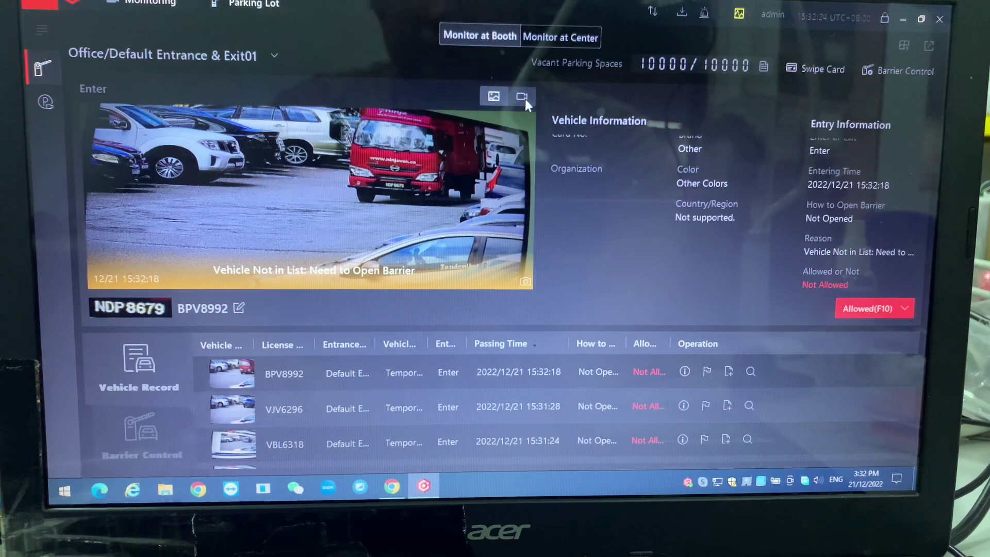
click(525, 100)
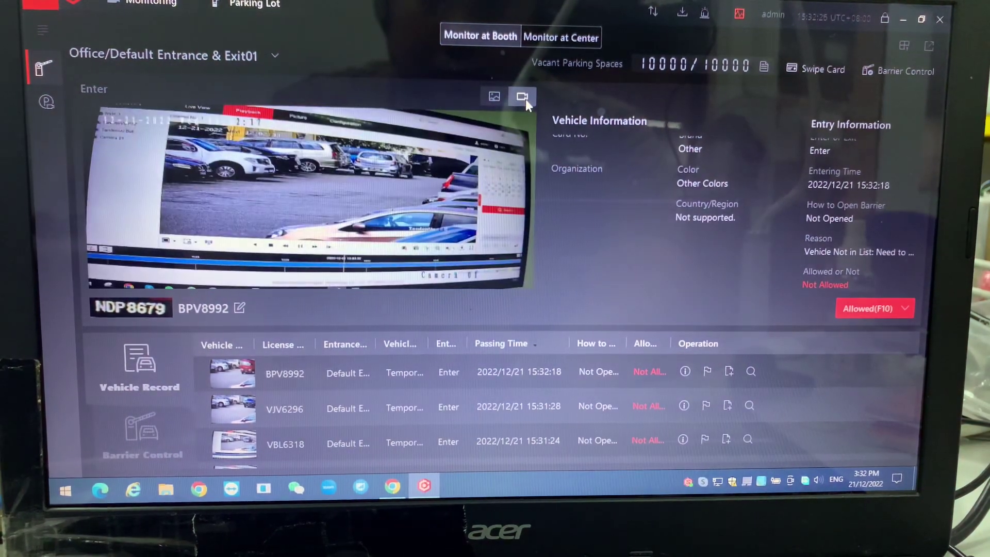
click(499, 94)
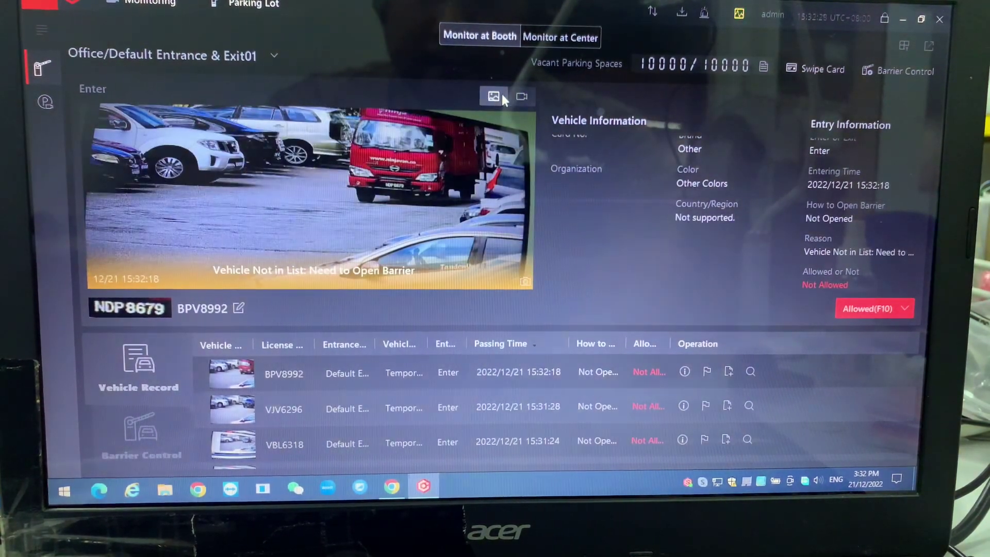
click(522, 96)
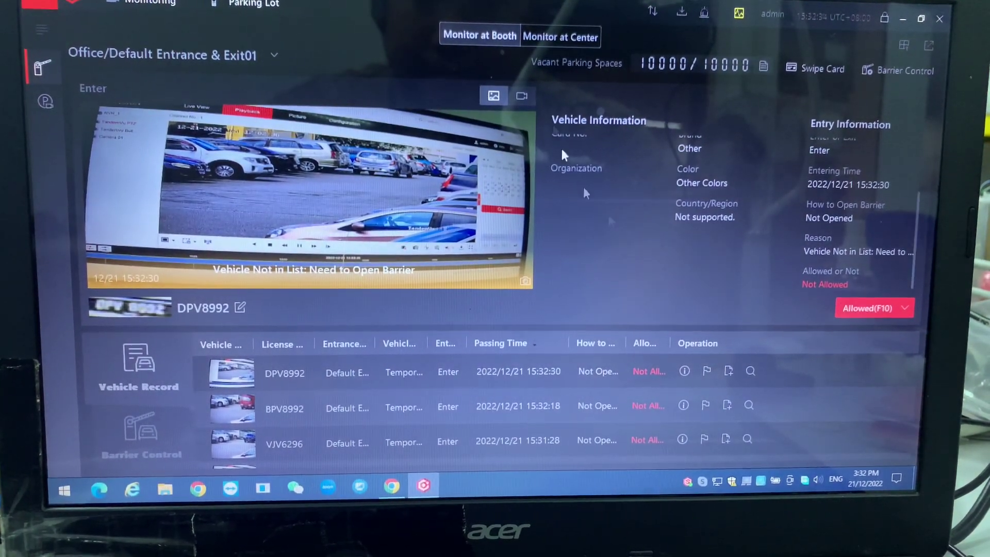
click(522, 96)
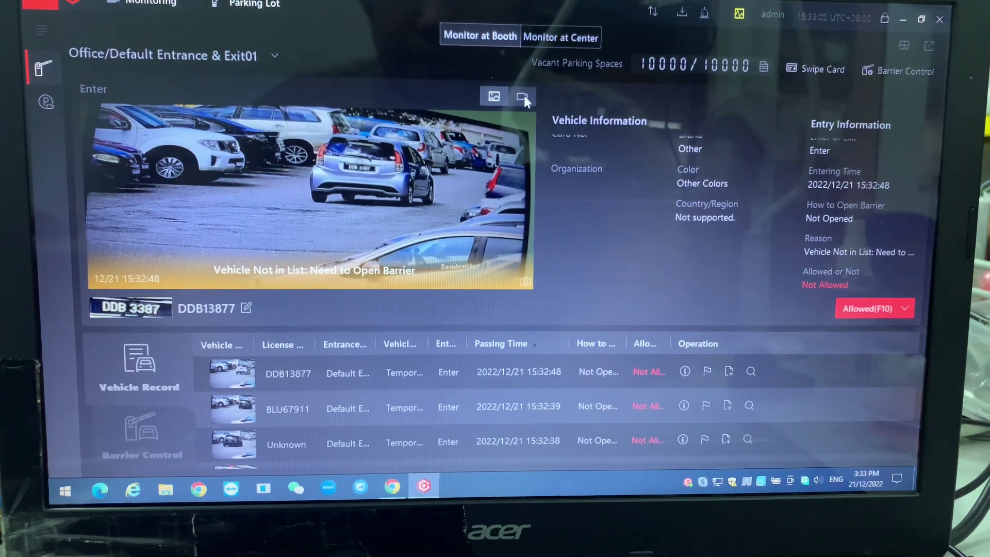
click(522, 95)
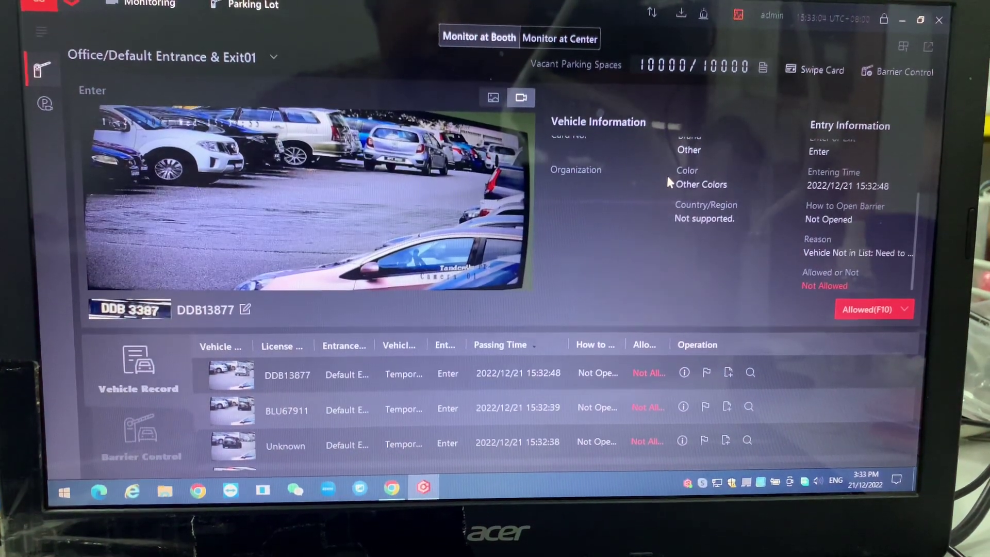